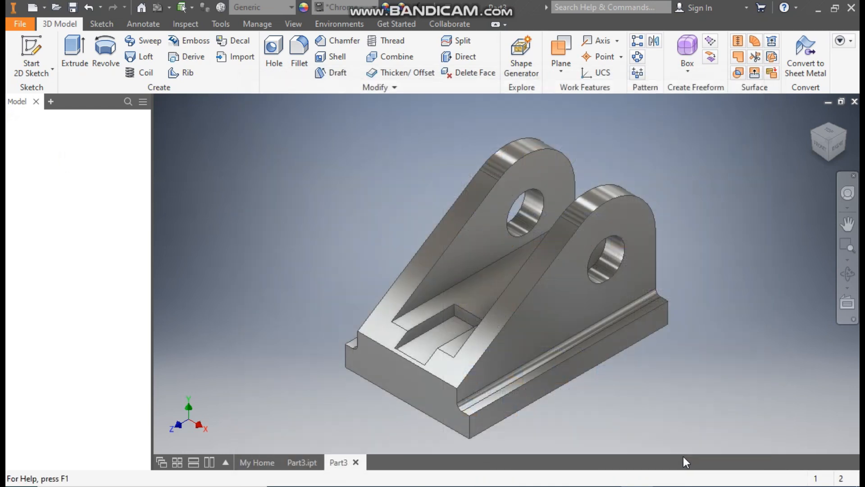
On the XY plane, sketch a closed L-shaped line profile from the origin, about 26 mm wide and 24 mm high, with a narrow upright at its outer end
{"action": "left_click", "coordinate": [40, 47]}
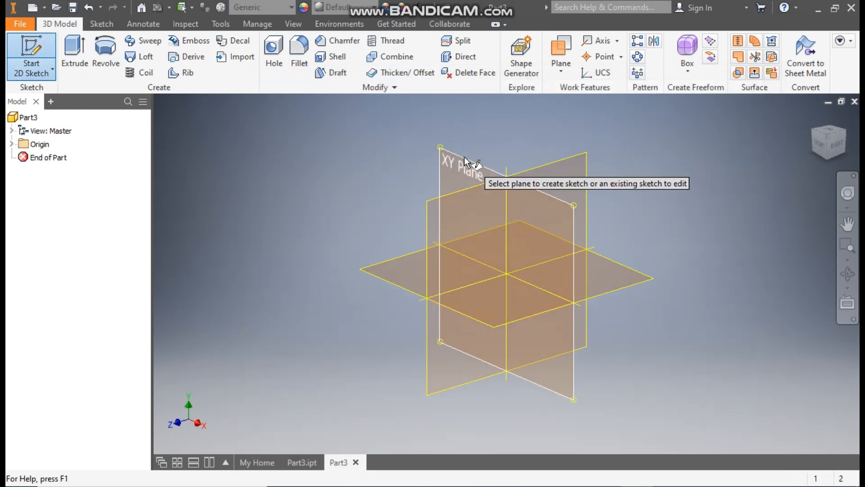
{"action": "left_click", "coordinate": [464, 156]}
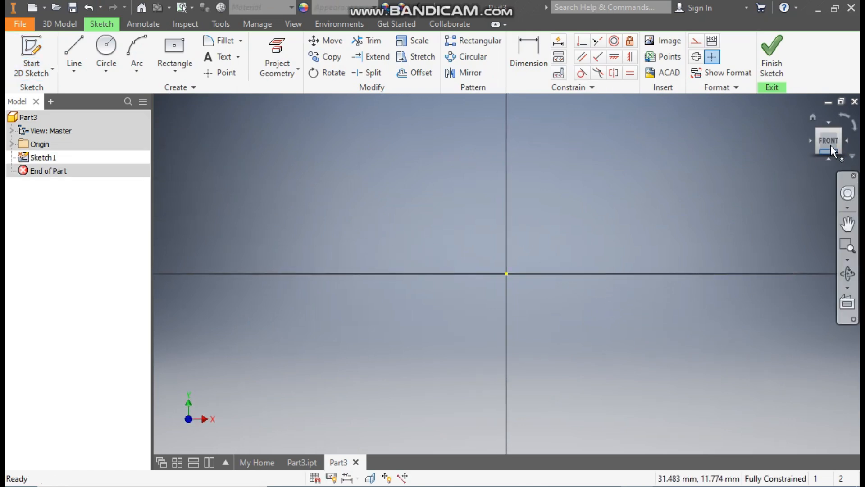
{"action": "left_click", "coordinate": [70, 42]}
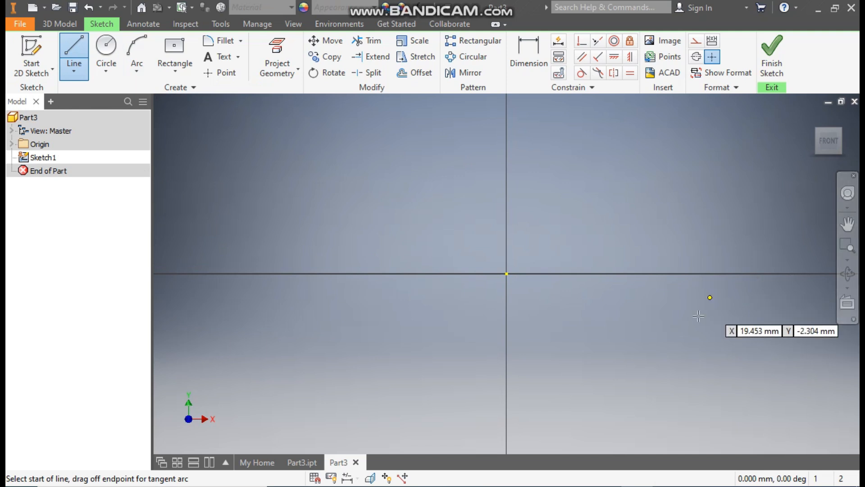
{"action": "left_click", "coordinate": [507, 274]}
{"action": "middle_click_drag", "start_coordinate": [564, 328], "coordinate": [618, 419]}
{"action": "left_click", "coordinate": [290, 360]}
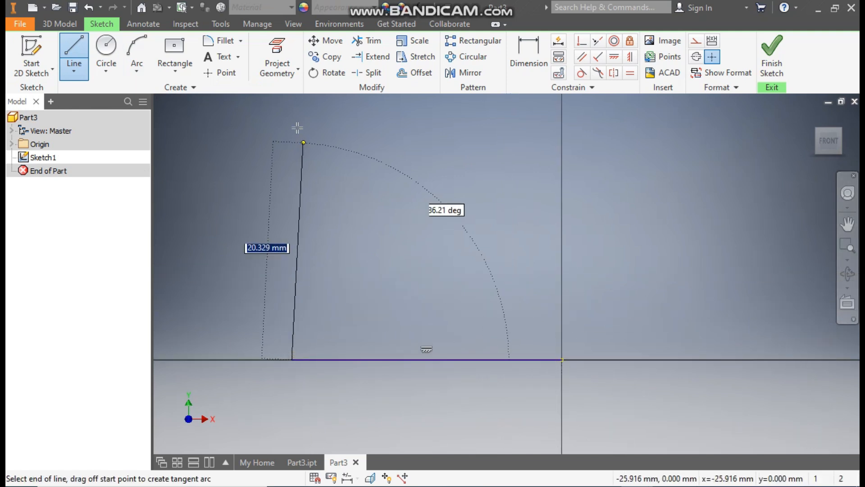
{"action": "left_click", "coordinate": [292, 112]}
{"action": "left_click", "coordinate": [337, 112]}
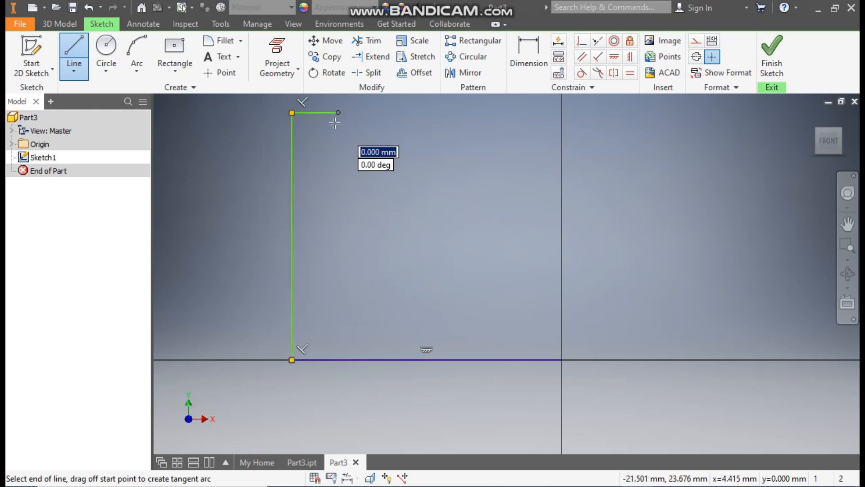
{"action": "left_click", "coordinate": [337, 294]}
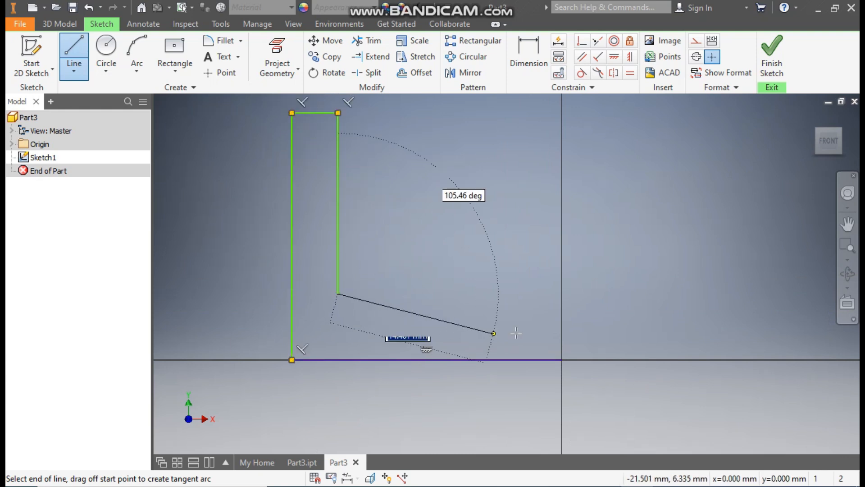
{"action": "left_click", "coordinate": [562, 294]}
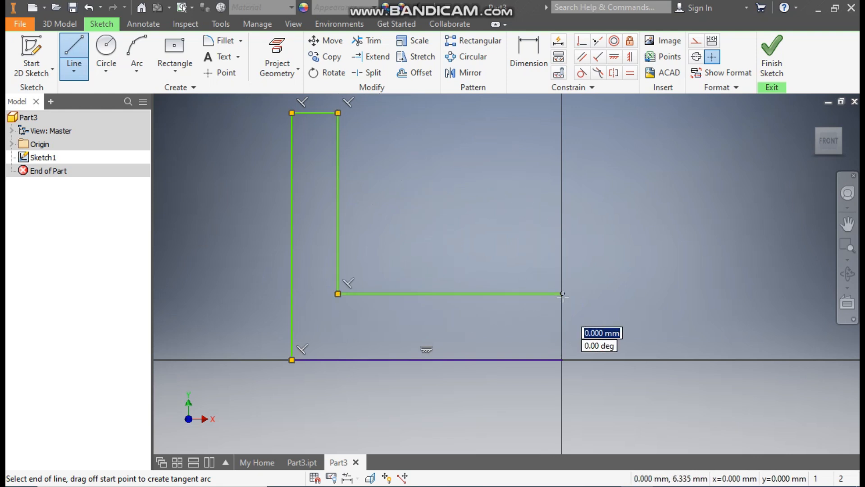
{"action": "left_click", "coordinate": [562, 359]}
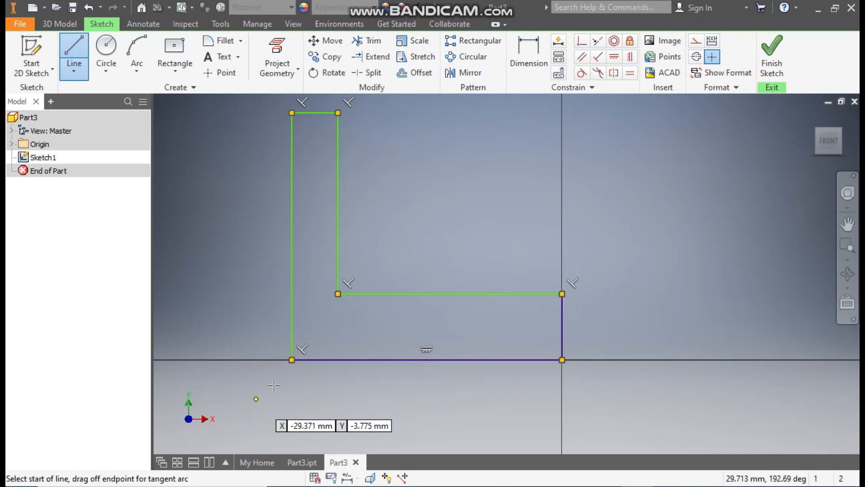
Add a low rectangular step about 9.5 mm wide and 4 mm high against the outer side of the upright, along the base line
{"action": "left_click", "coordinate": [292, 360]}
{"action": "left_click", "coordinate": [193, 359]}
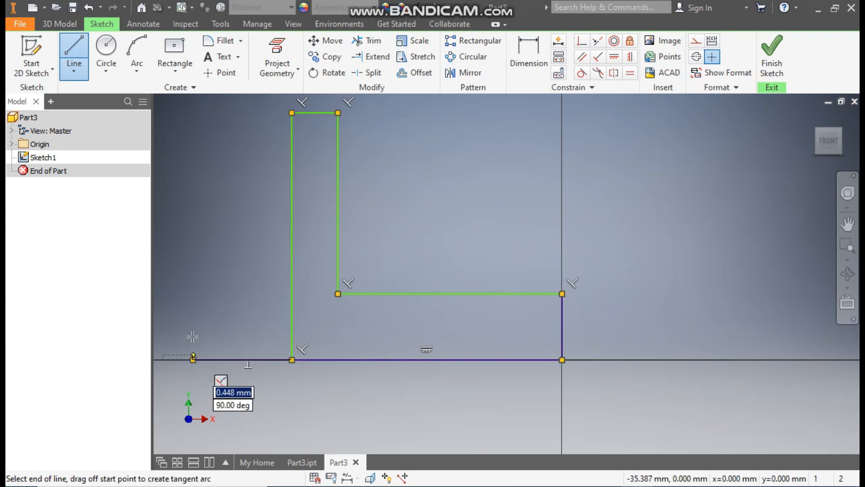
{"action": "left_click", "coordinate": [194, 318]}
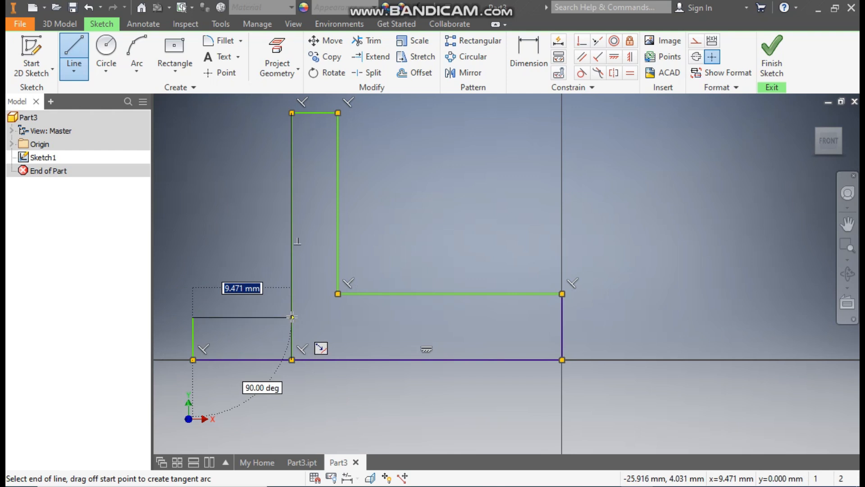
{"action": "left_click", "coordinate": [291, 317]}
{"action": "key", "text": "Escape"}
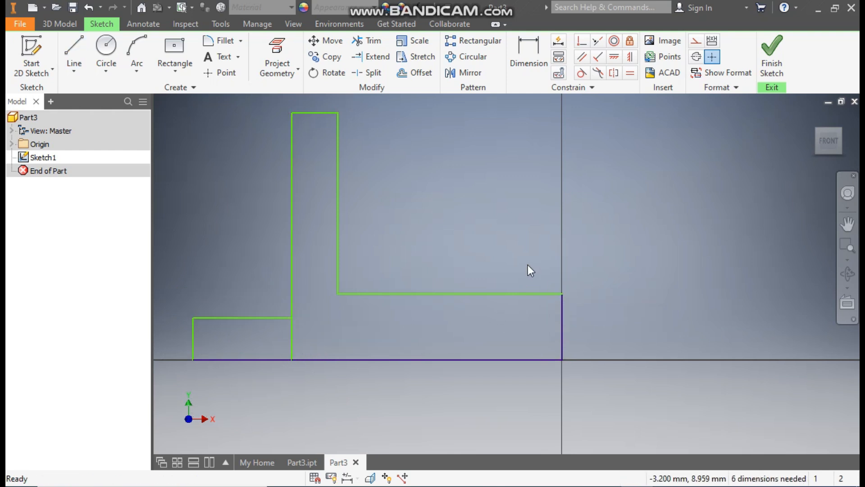
Trim the segment of the upright's outer line that separates the low step from the main profile
{"action": "scroll", "coordinate": [422, 178], "scroll_direction": "down", "scroll_amount": 1}
{"action": "middle_click_drag", "start_coordinate": [422, 177], "coordinate": [507, 227]}
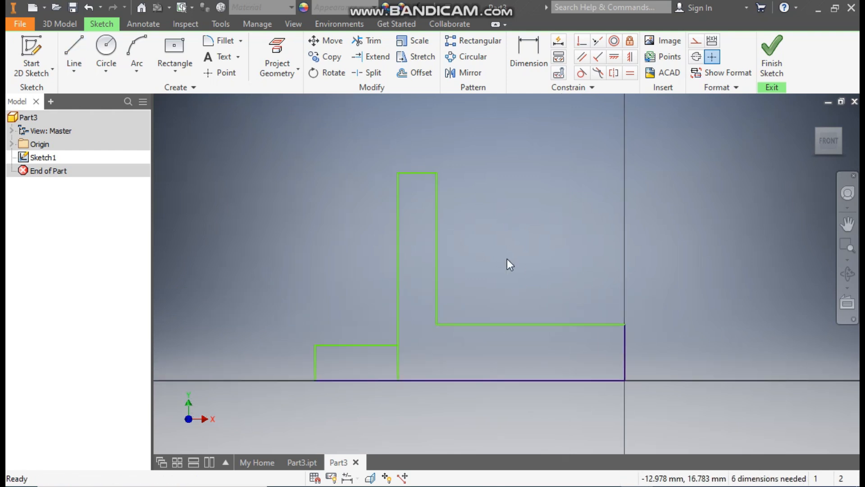
{"action": "left_click", "coordinate": [379, 41]}
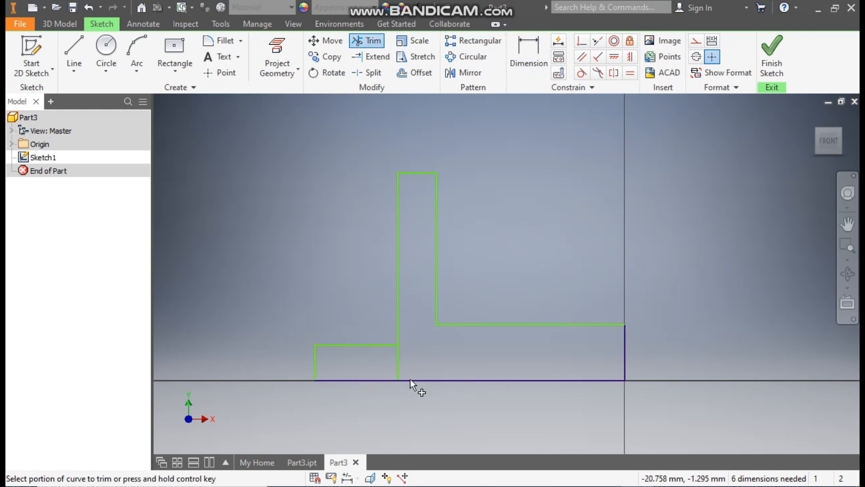
{"action": "left_click", "coordinate": [396, 363]}
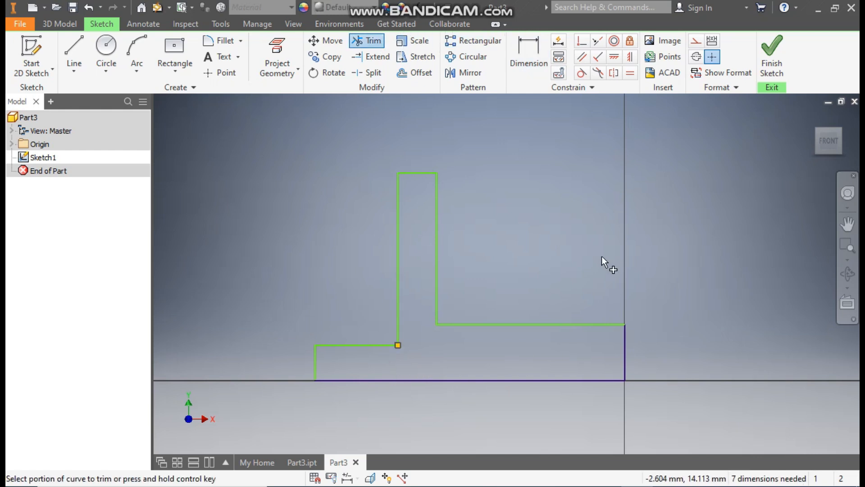
{"action": "key", "text": "Escape"}
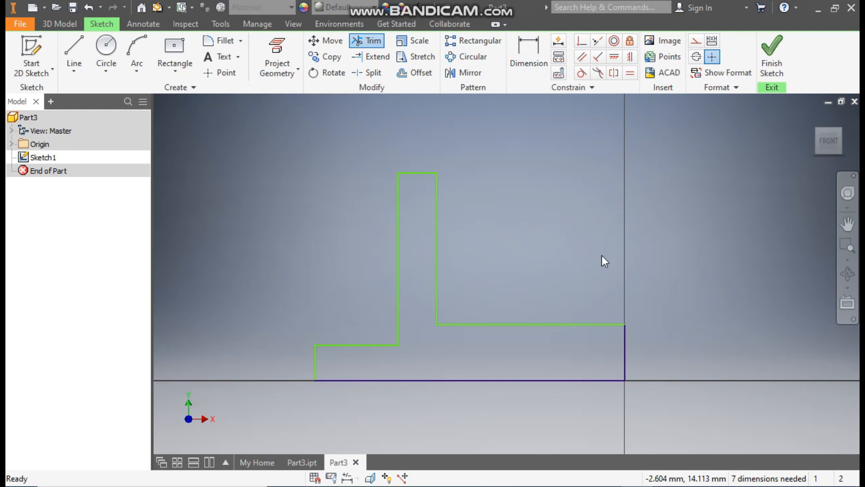
Dimension the upright's inner line to the vertical line at the origin as 12.5 mm
{"action": "left_click", "coordinate": [536, 62]}
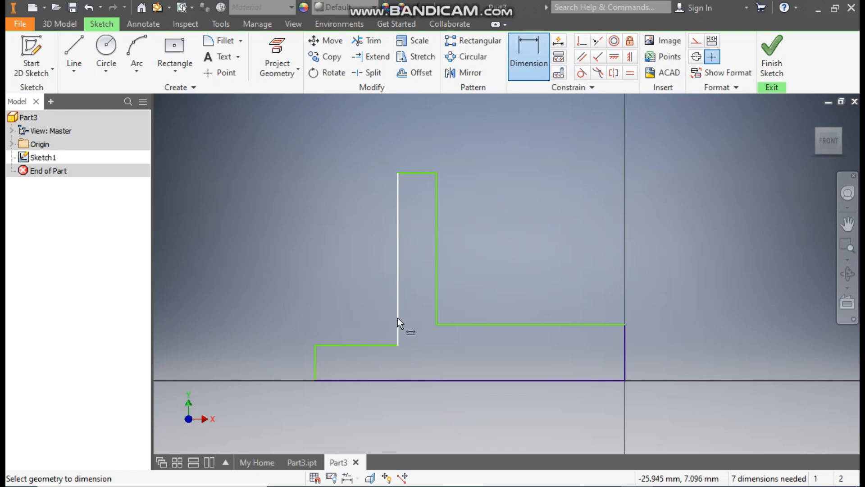
{"action": "left_click", "coordinate": [435, 280]}
{"action": "left_click", "coordinate": [624, 325]}
{"action": "left_click", "coordinate": [552, 274]}
{"action": "type", "text": "12.5"}
{"action": "key", "text": "Return"}
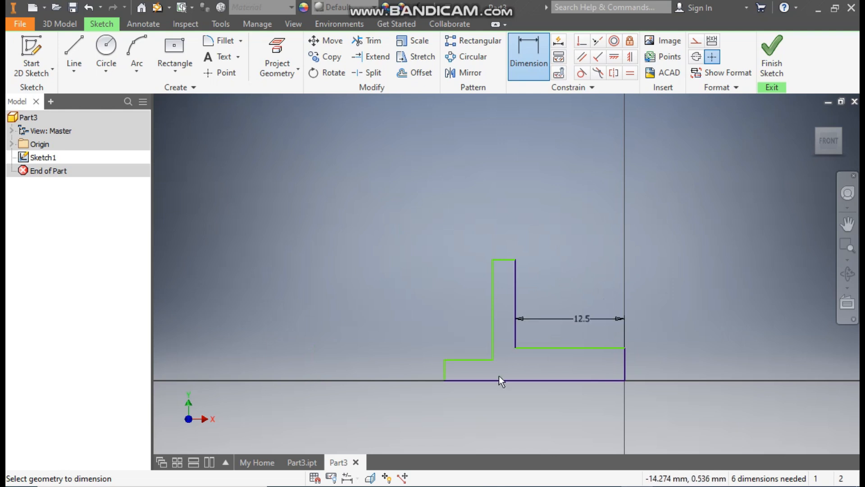
Dimension the upright's outer line to the vertical line at the origin as 20 mm
{"action": "left_click", "coordinate": [493, 337]}
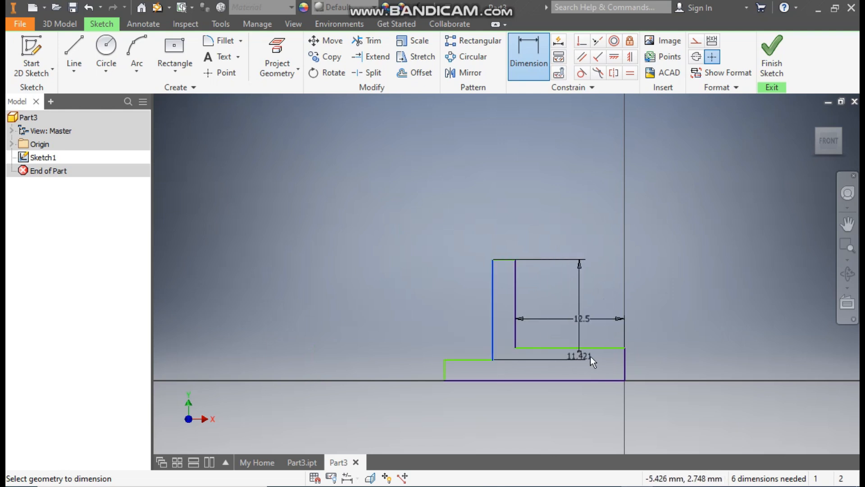
{"action": "left_click", "coordinate": [623, 365]}
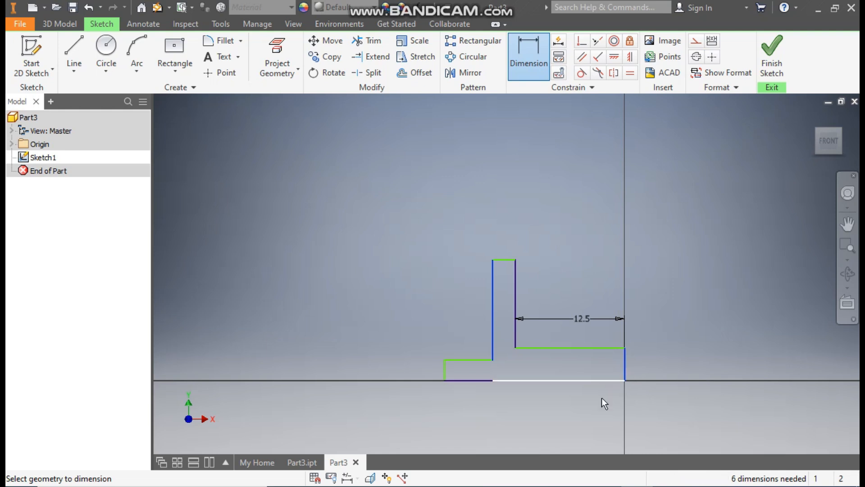
{"action": "left_click", "coordinate": [599, 412]}
{"action": "type", "text": "20"}
{"action": "key", "text": "Return"}
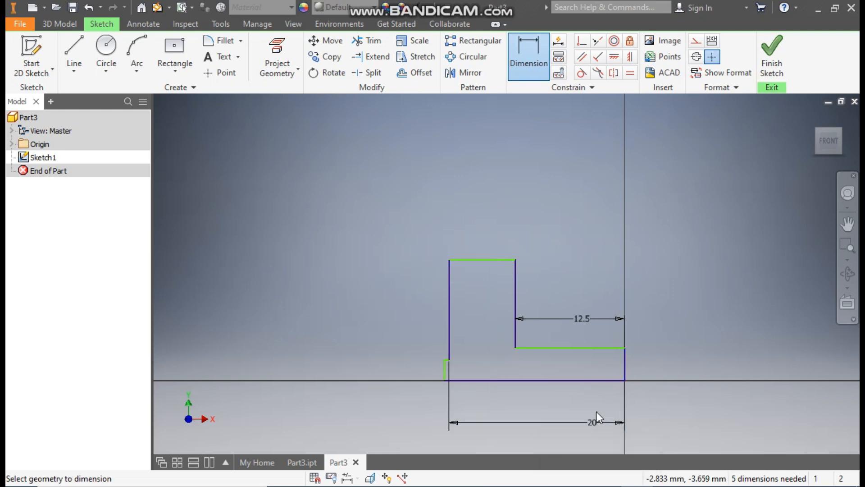
Dimension the low step's outer edge to the vertical line at the origin as 25 mm
{"action": "left_click", "coordinate": [495, 380]}
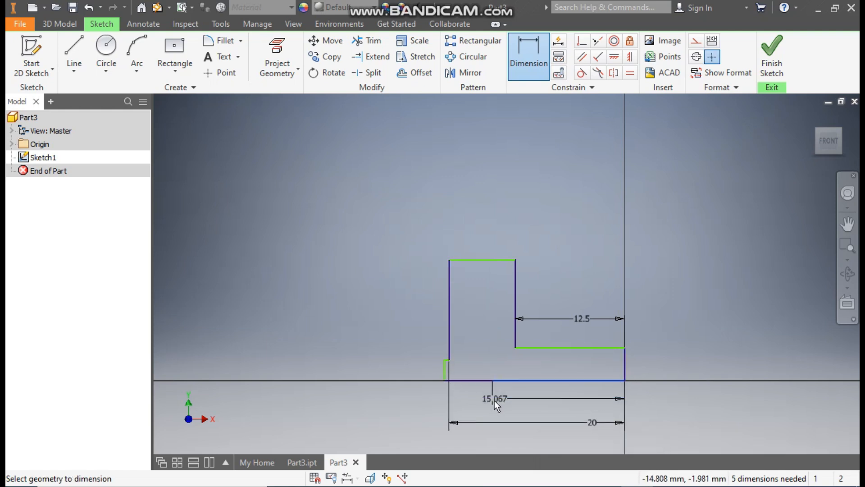
{"action": "key", "text": "Escape"}
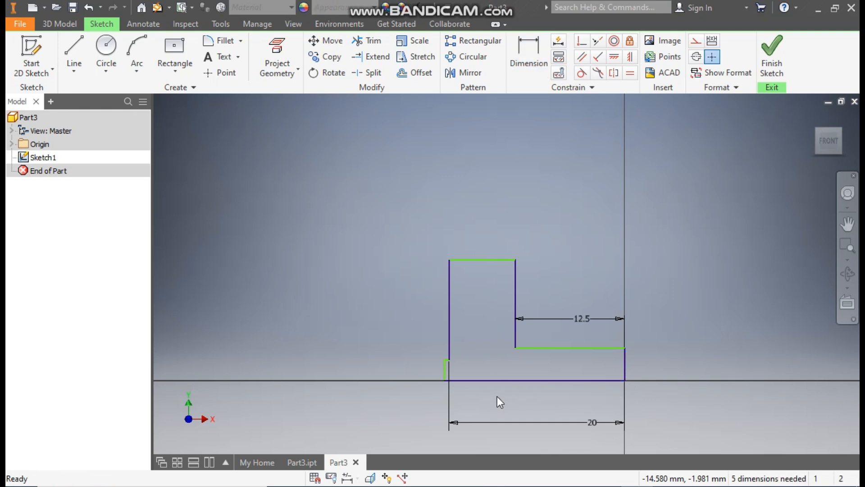
{"action": "key", "text": "d"}
{"action": "left_click", "coordinate": [444, 369]}
{"action": "left_click", "coordinate": [625, 375]}
{"action": "left_click", "coordinate": [579, 439]}
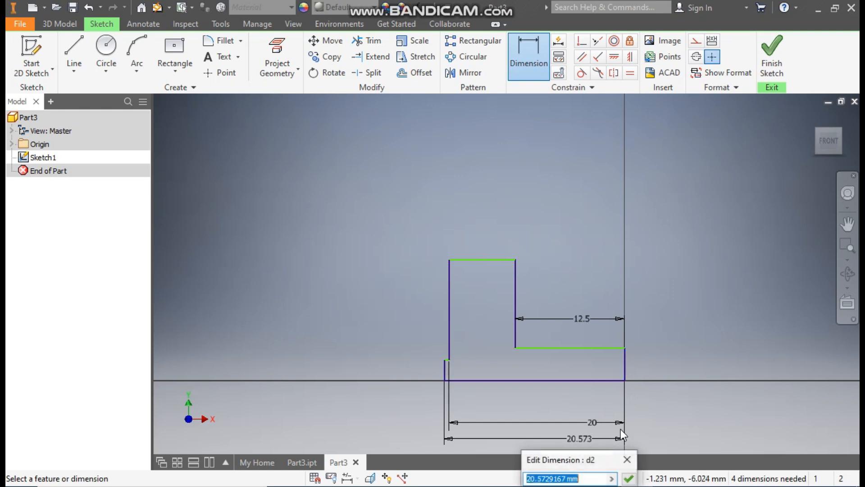
{"action": "type", "text": "25"}
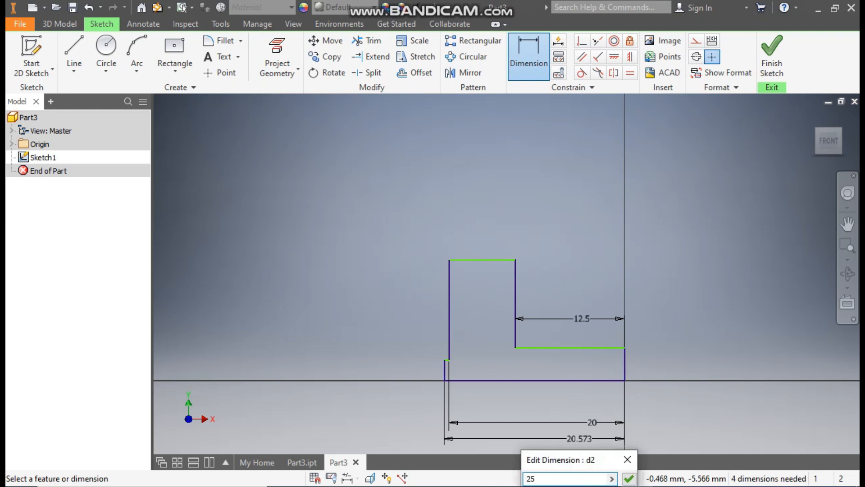
{"action": "key", "text": "Return"}
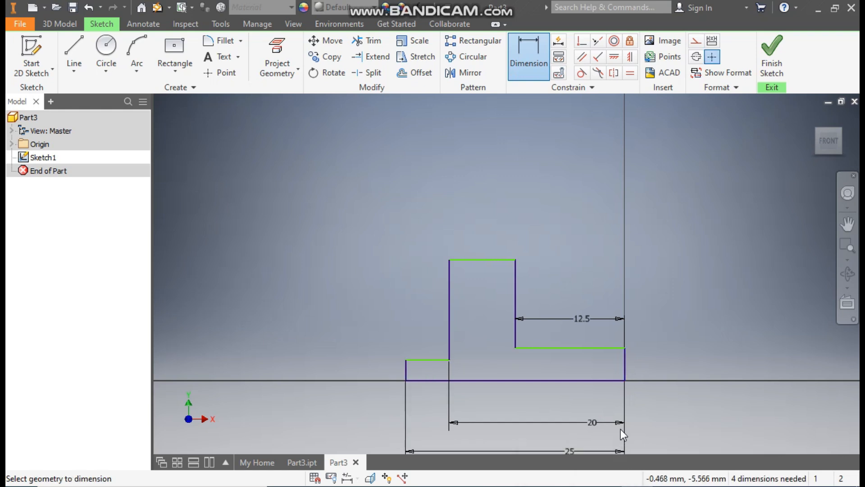
Dimension the profile's overall height from the base line to the upright's top edge as 50 mm
{"action": "middle_click_drag", "start_coordinate": [625, 374], "coordinate": [628, 262]}
{"action": "left_click", "coordinate": [462, 204]}
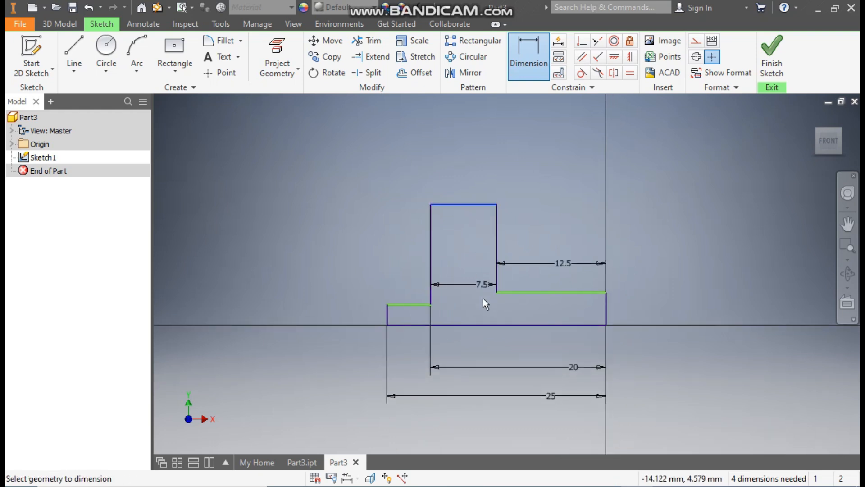
{"action": "left_click", "coordinate": [472, 324]}
{"action": "left_click", "coordinate": [269, 285]}
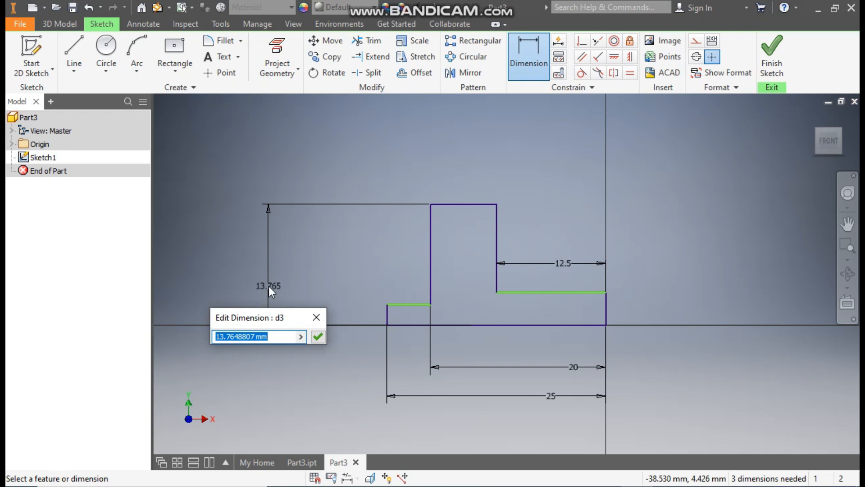
{"action": "type", "text": "30"}
{"action": "key", "text": "Return"}
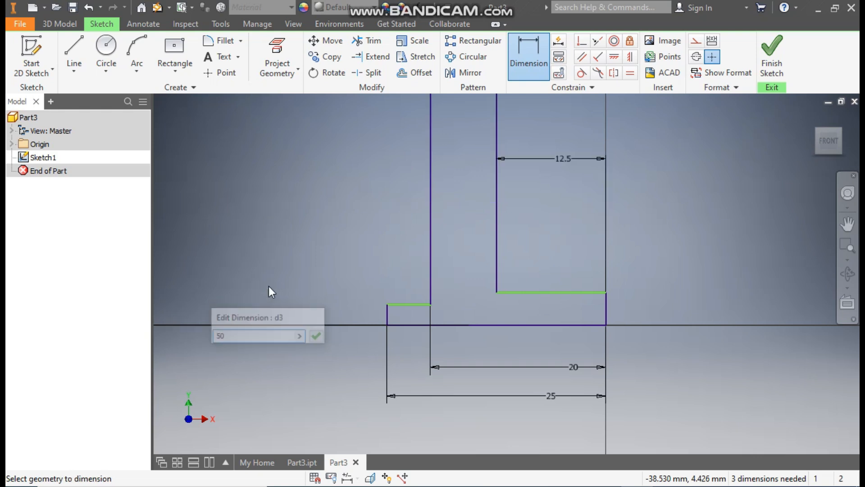
Dimension the height of the low outer step as 8 mm
{"action": "left_click", "coordinate": [387, 316]}
{"action": "left_click", "coordinate": [353, 310]}
{"action": "type", "text": "8"}
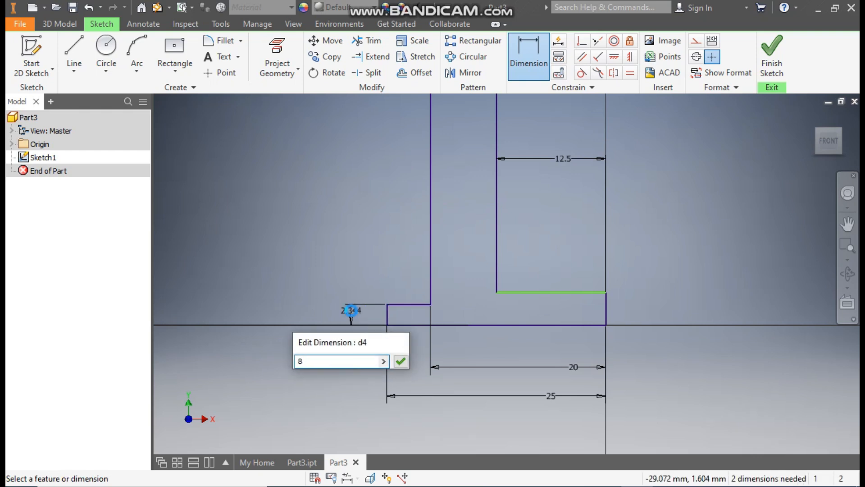
{"action": "key", "text": "Return"}
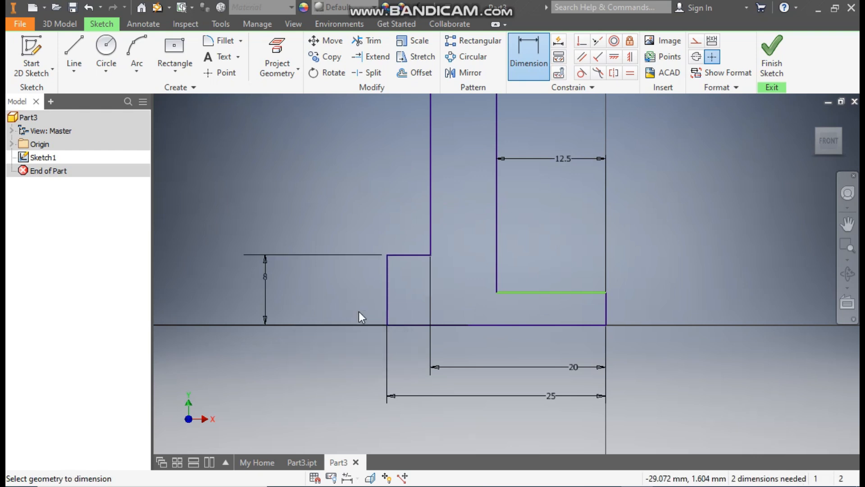
Dimension the height of the inner horizontal ledge above the base line as 15 mm
{"action": "left_click", "coordinate": [539, 292]}
{"action": "left_click", "coordinate": [543, 324]}
{"action": "left_click", "coordinate": [544, 312]}
{"action": "type", "text": "15"}
{"action": "key", "text": "Return"}
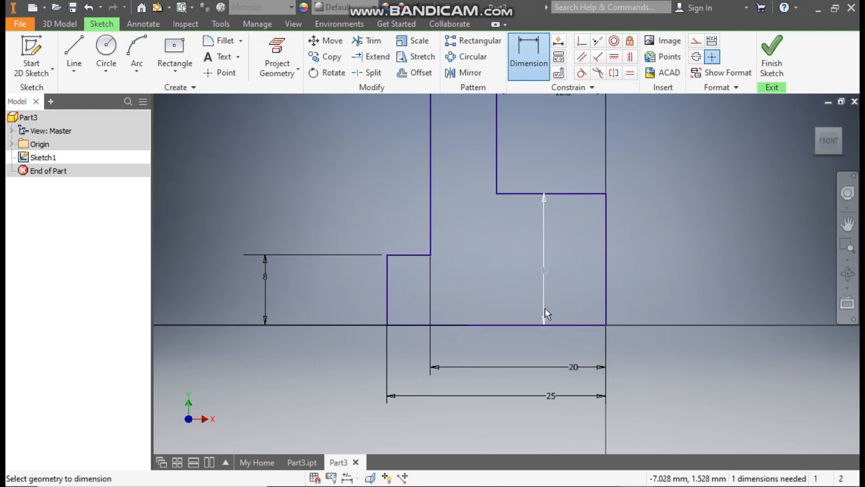
{"action": "scroll", "coordinate": [524, 255], "scroll_direction": "down", "scroll_amount": 3}
{"action": "mouse_move", "coordinate": [524, 255]}
{"action": "middle_mouse_down"}
{"action": "mouse_move", "coordinate": [498, 338]}
{"action": "mouse_move", "coordinate": [534, 332]}
{"action": "middle_mouse_up"}
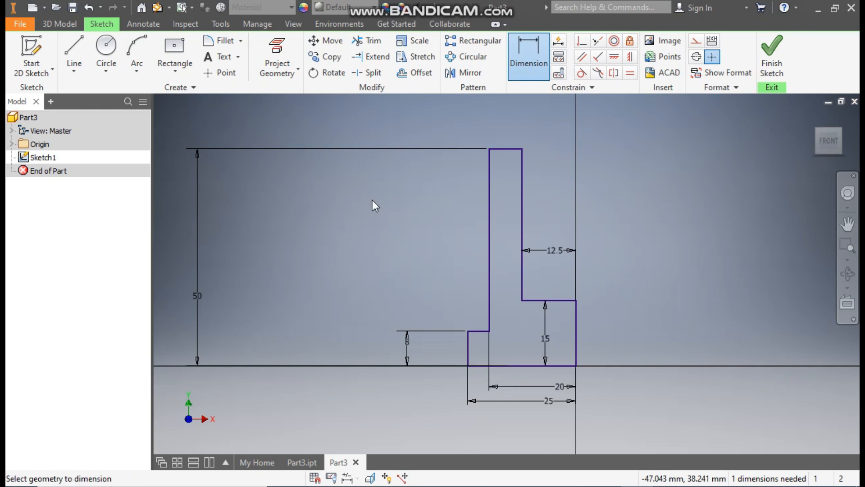
{"action": "key", "text": "Escape"}
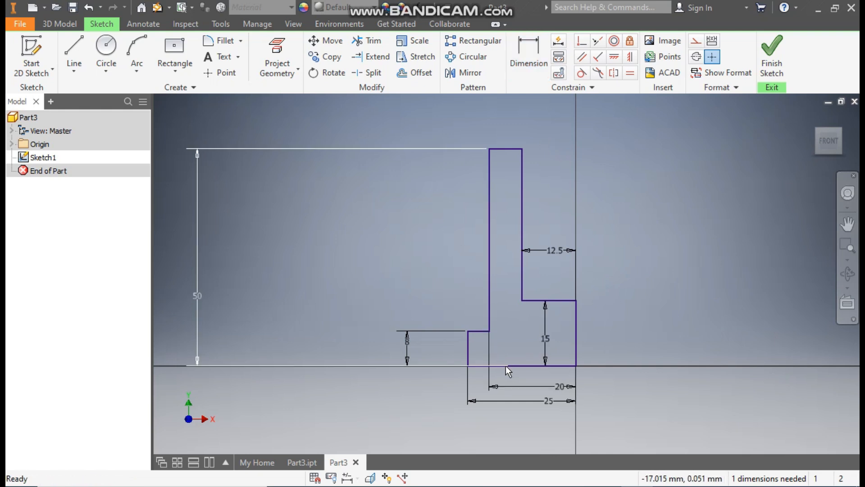
{"action": "left_click", "coordinate": [531, 366]}
{"action": "key", "text": "Delete"}
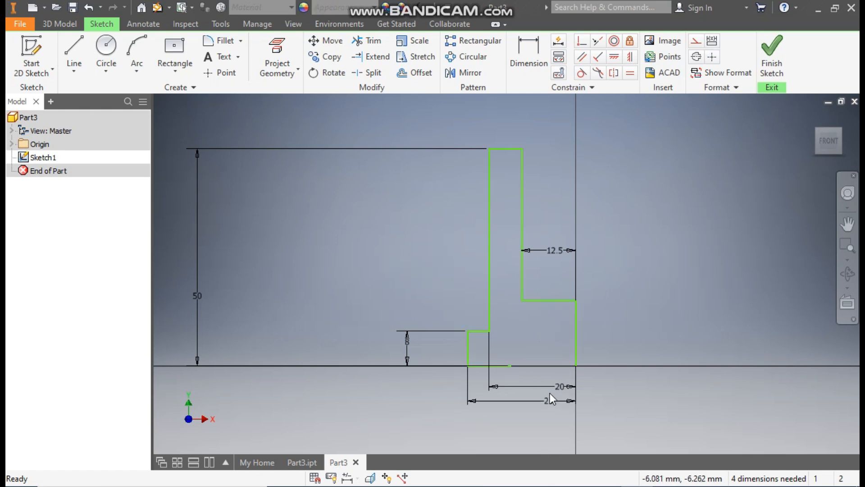
{"action": "key", "text": "ctrl+z"}
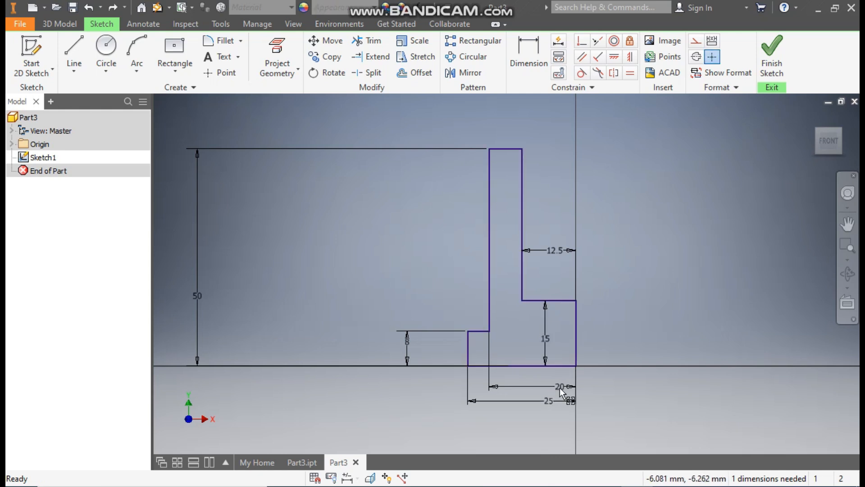
Mirror the whole half-profile about the vertical line through the origin
{"action": "left_click", "coordinate": [464, 73]}
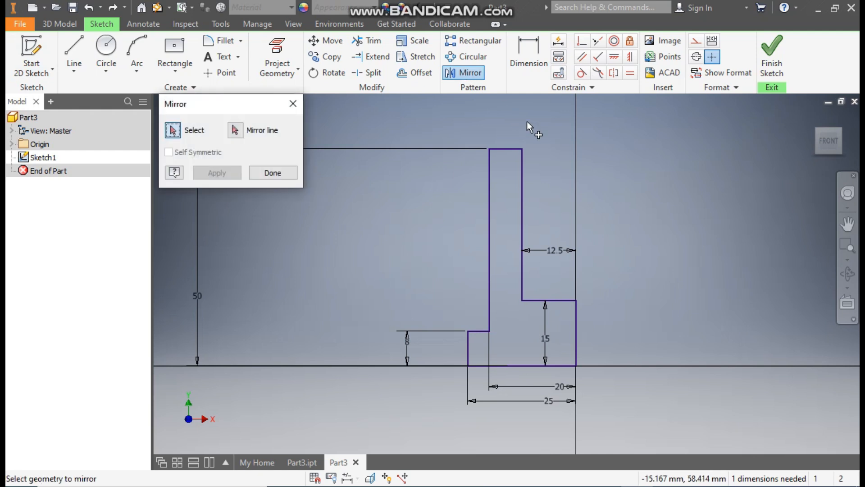
{"action": "mouse_move", "coordinate": [566, 138]}
{"action": "left_mouse_down"}
{"action": "mouse_move", "coordinate": [476, 309]}
{"action": "mouse_move", "coordinate": [385, 412]}
{"action": "left_mouse_up"}
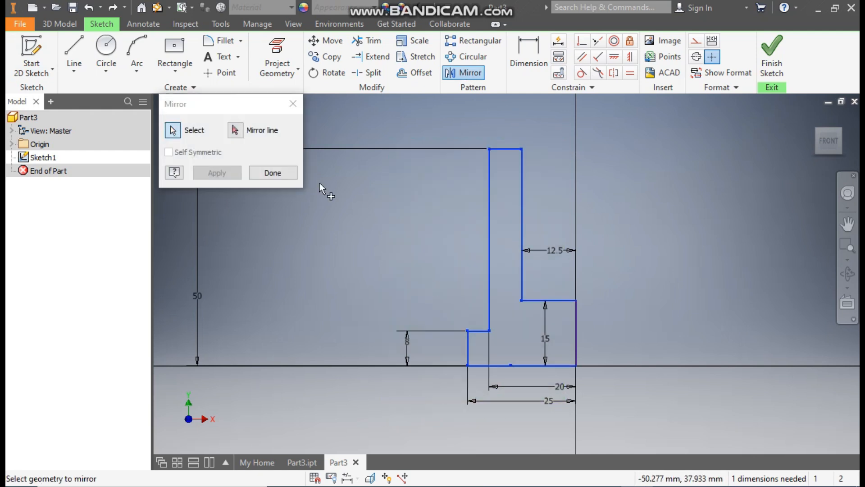
{"action": "left_click", "coordinate": [234, 132]}
{"action": "left_click", "coordinate": [576, 321]}
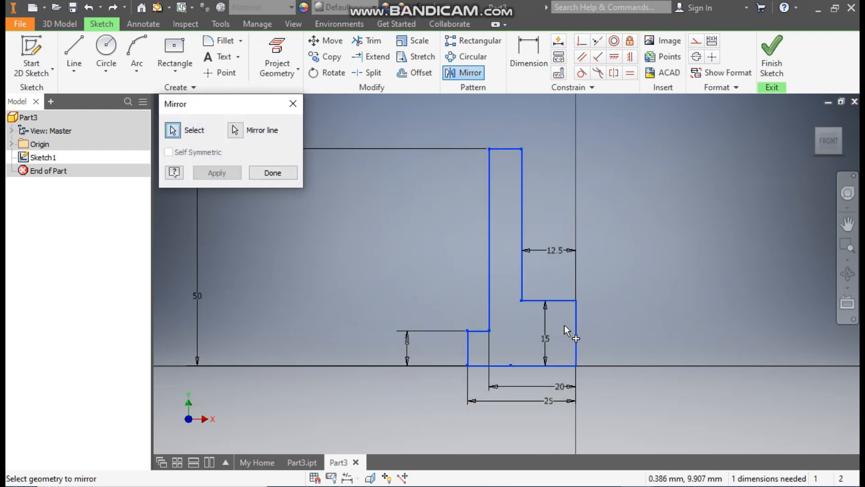
{"action": "left_click", "coordinate": [217, 175]}
{"action": "left_click", "coordinate": [272, 173]}
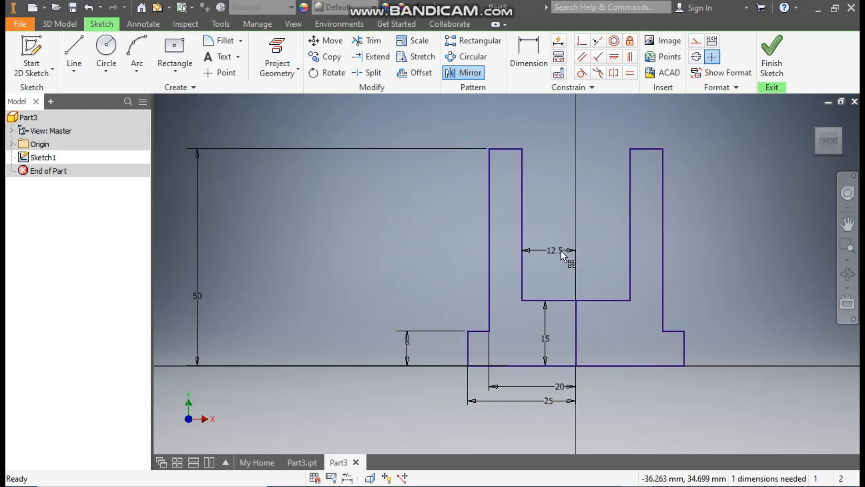
Convert the profile's vertical centre line to construction geometry and finish the sketch
{"action": "left_click", "coordinate": [576, 323]}
{"action": "left_click", "coordinate": [696, 41]}
{"action": "left_click", "coordinate": [772, 53]}
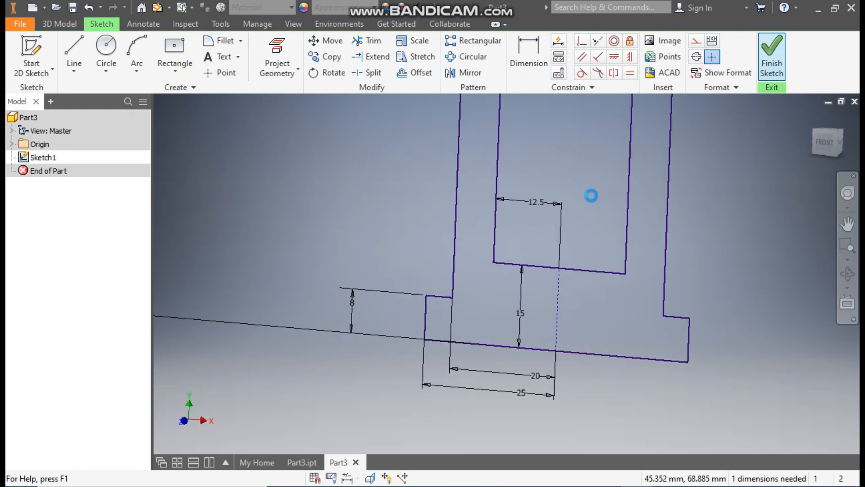
Extrude the mirrored profile symmetrically to a total distance of 80 mm
{"action": "left_click", "coordinate": [74, 59]}
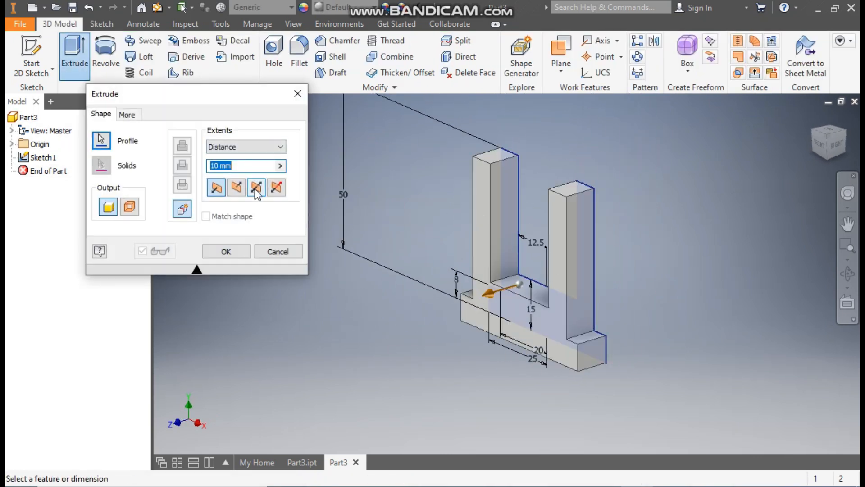
{"action": "left_click", "coordinate": [257, 193]}
{"action": "left_click_drag", "start_coordinate": [232, 166], "coordinate": [198, 168]}
{"action": "type", "text": "80"}
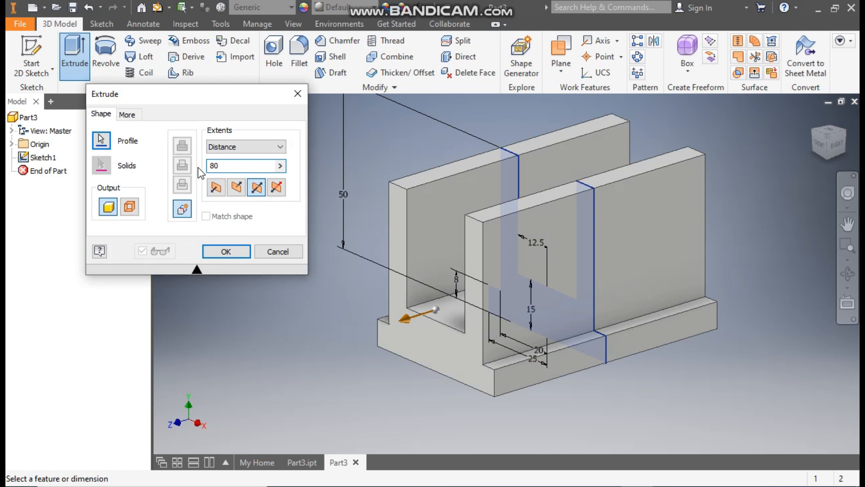
{"action": "key", "text": "Return"}
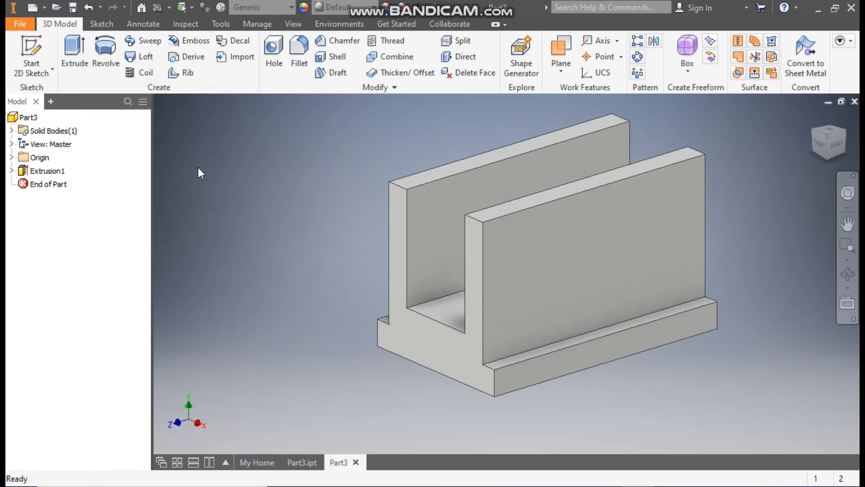
Sketch on the near upright's outer face a line about 49 mm long, rising about 30° from the front edge at ledge level
{"action": "left_click", "coordinate": [596, 226]}
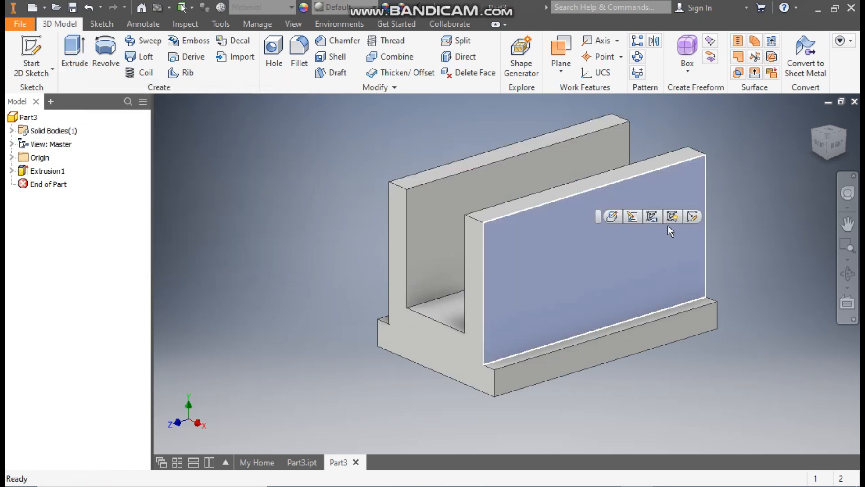
{"action": "left_click", "coordinate": [693, 217]}
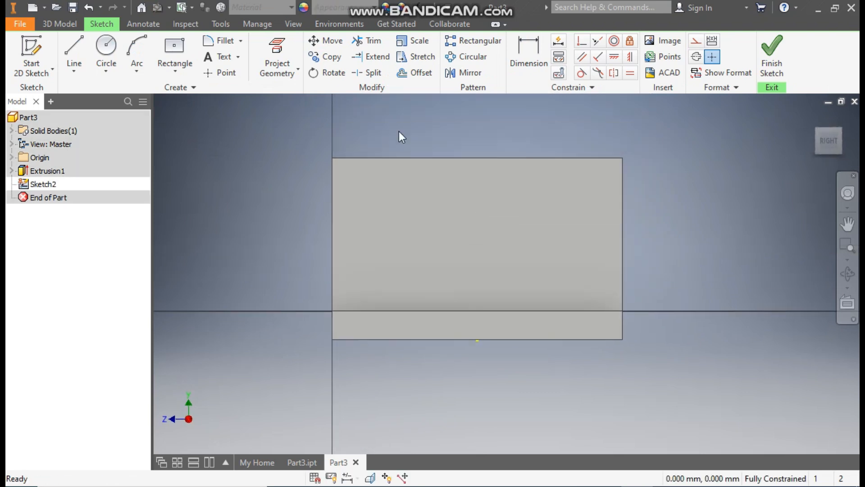
{"action": "left_click", "coordinate": [74, 49]}
{"action": "left_click", "coordinate": [623, 284]}
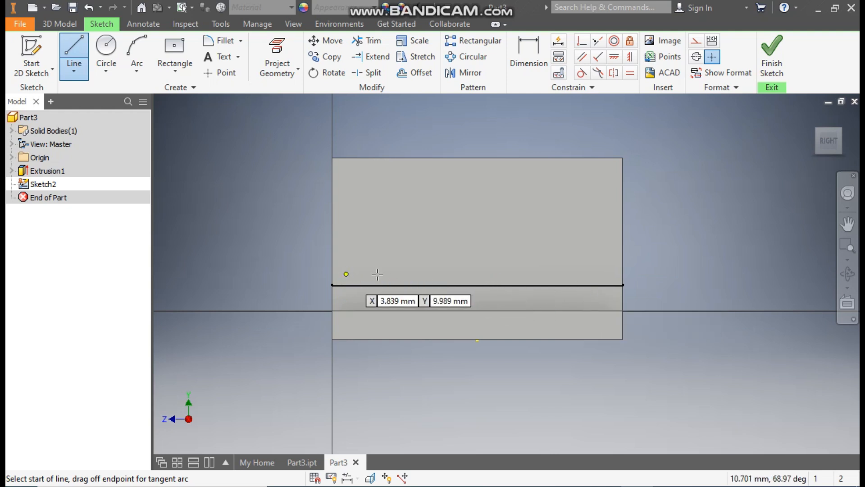
{"action": "left_click", "coordinate": [332, 285]}
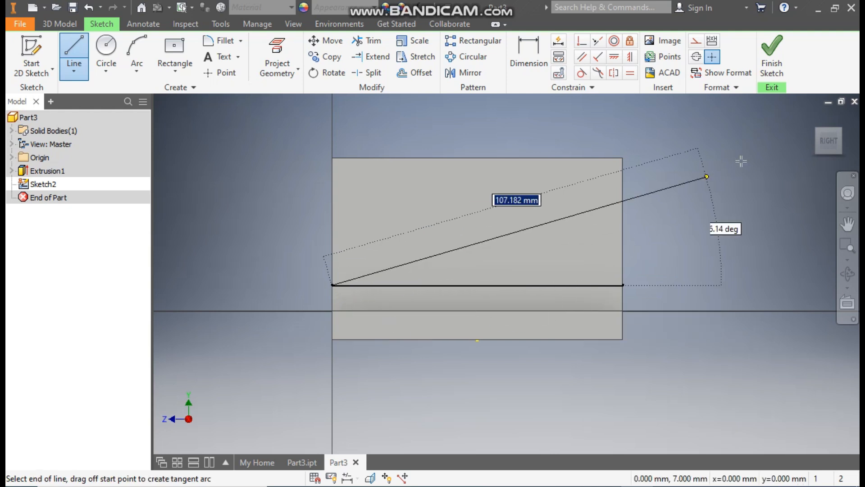
{"action": "left_click", "coordinate": [813, 119]}
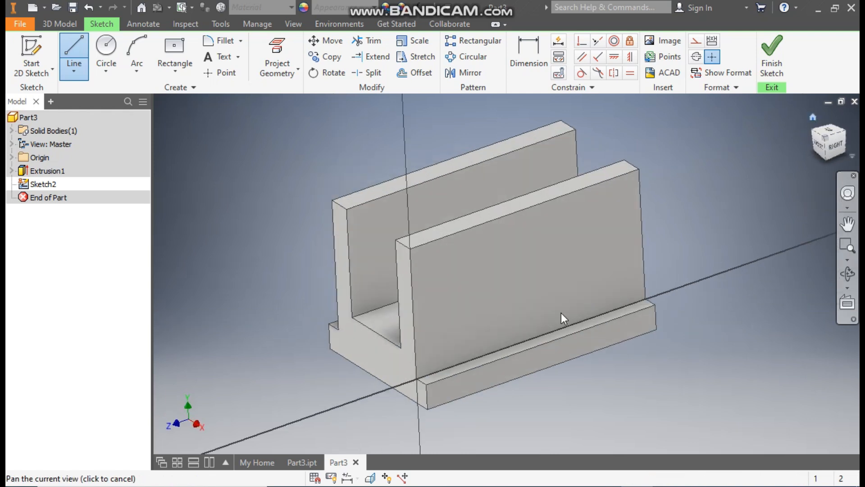
{"action": "left_click", "coordinate": [835, 149]}
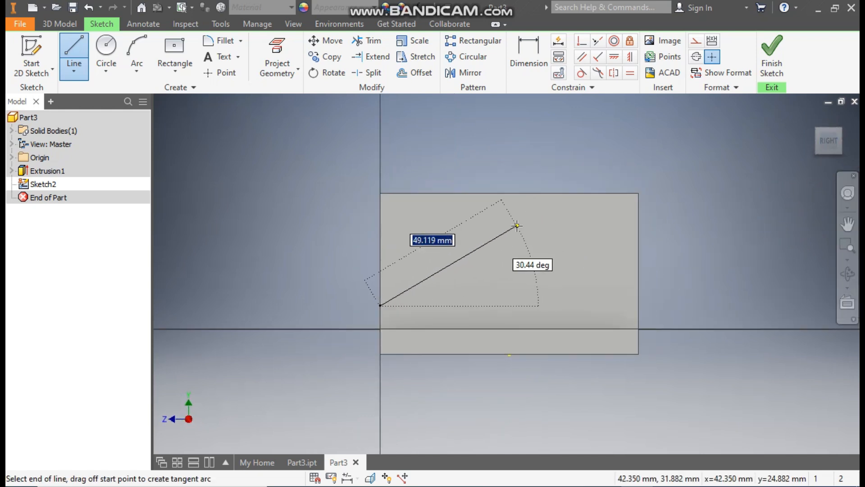
{"action": "left_click", "coordinate": [516, 225]}
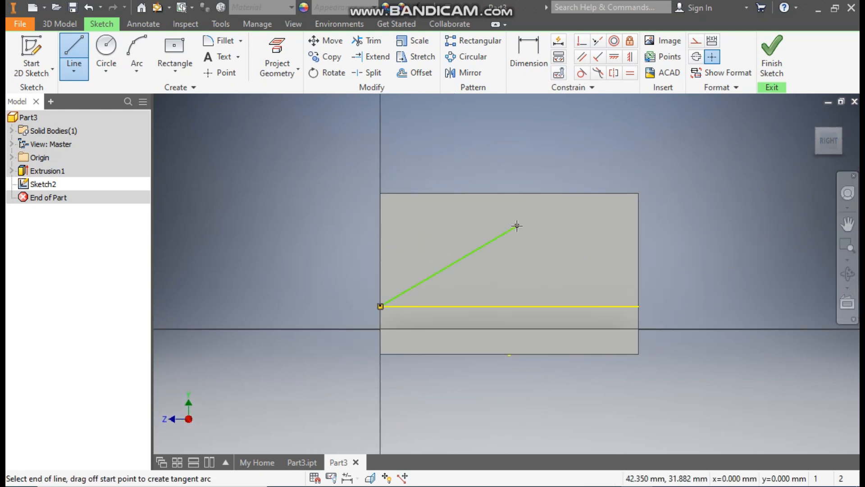
{"action": "key", "text": "Escape"}
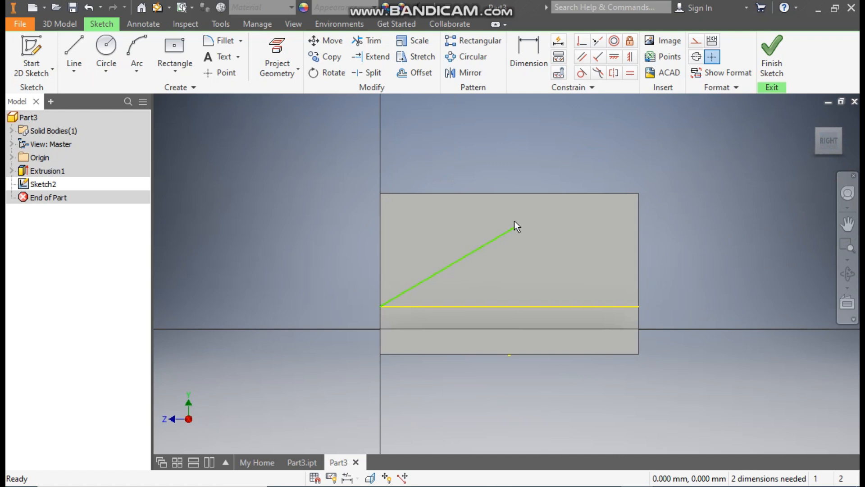
Draw a three-point arc from the sloped line's upper end to just short of the face's rear vertical edge
{"action": "left_click", "coordinate": [138, 63]}
{"action": "left_click", "coordinate": [169, 101]}
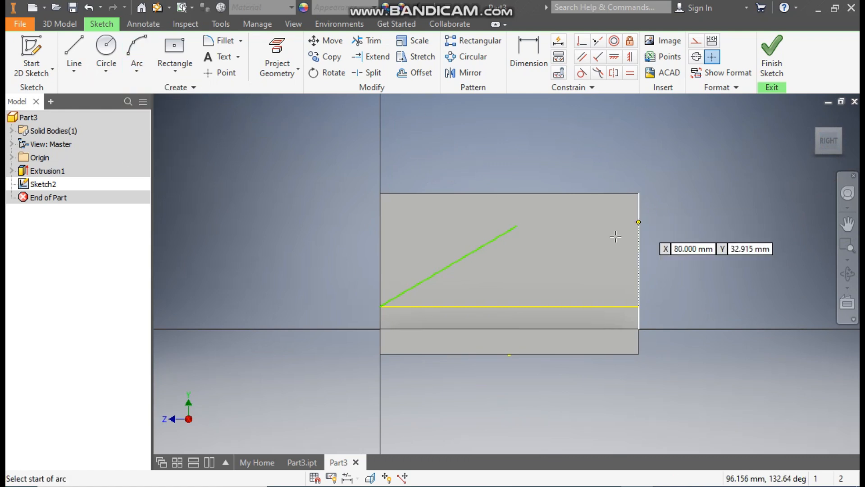
{"action": "left_click", "coordinate": [517, 225]}
{"action": "left_click", "coordinate": [621, 248]}
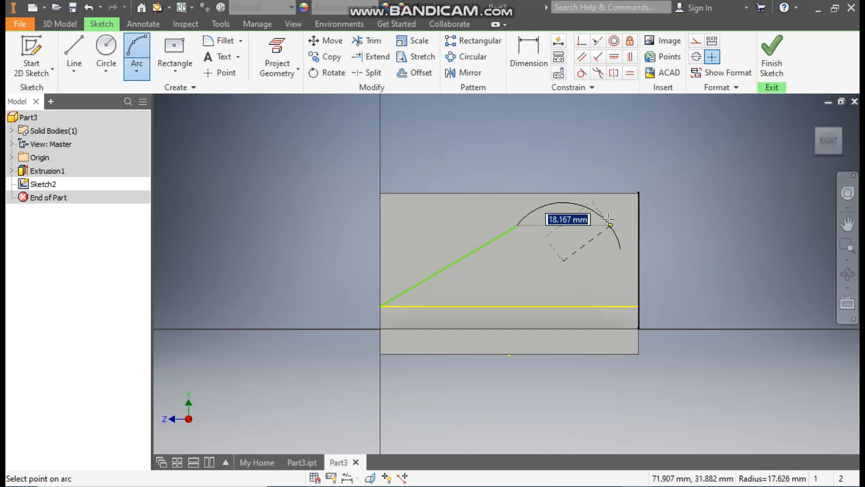
{"action": "left_click", "coordinate": [614, 225]}
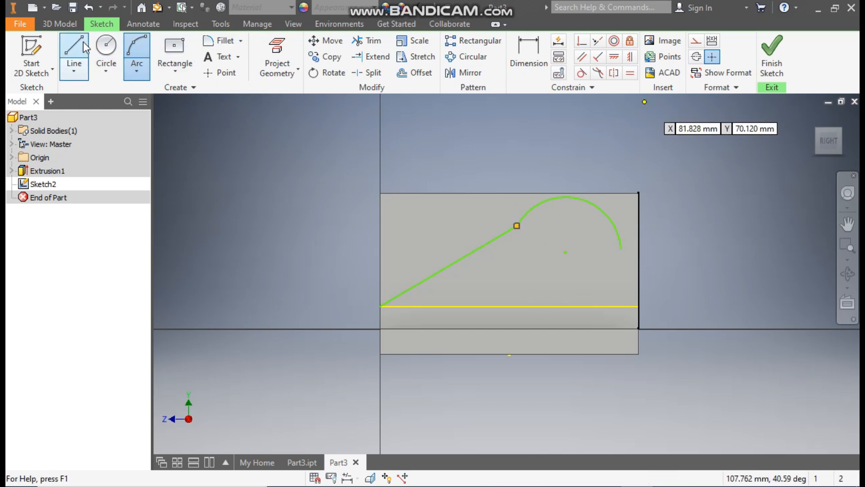
Draw a vertical line up the face's rear edge from ledge level and attach the arc's free end to its top
{"action": "left_click", "coordinate": [74, 56]}
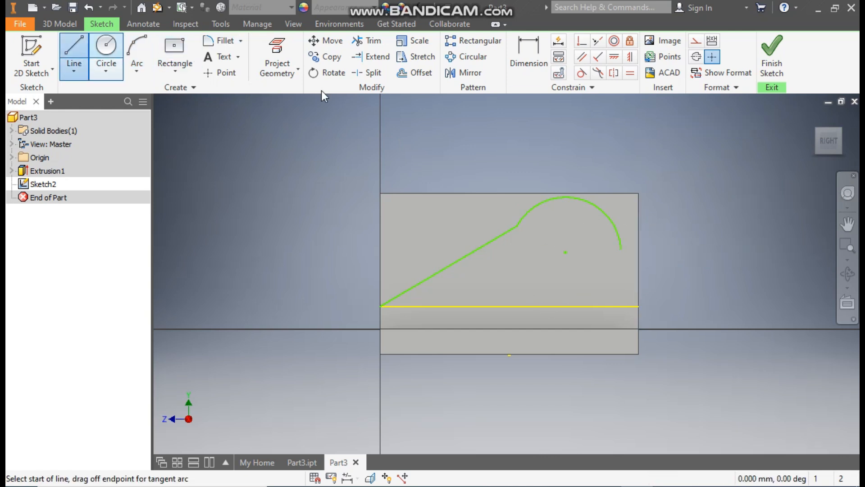
{"action": "left_click", "coordinate": [638, 306]}
{"action": "left_click", "coordinate": [638, 247]}
{"action": "key", "text": "Escape"}
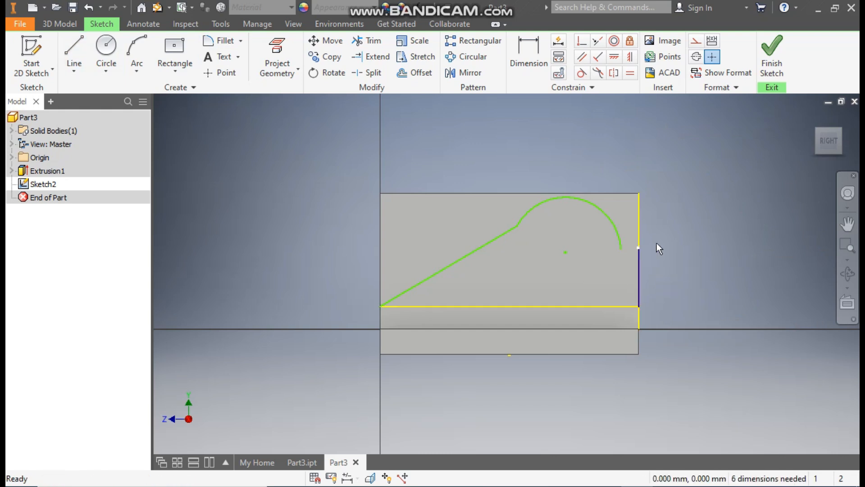
{"action": "scroll", "coordinate": [687, 241], "scroll_direction": "down", "scroll_amount": 3}
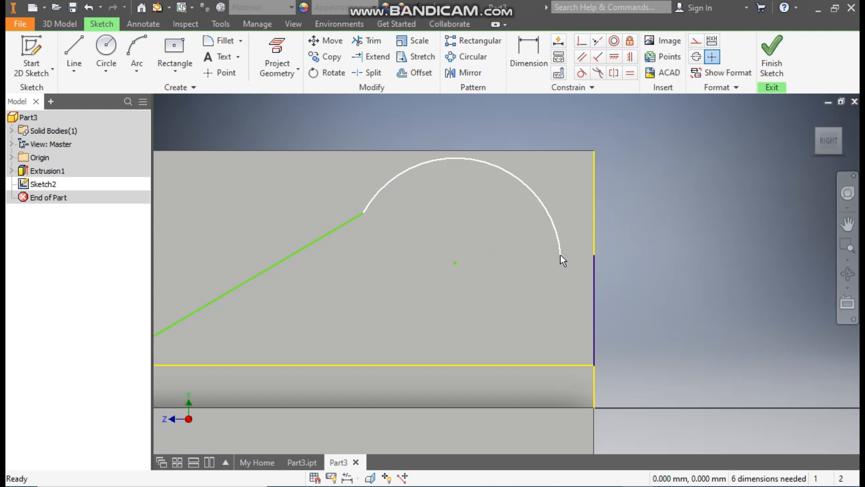
{"action": "left_click_drag", "start_coordinate": [561, 256], "coordinate": [592, 253]}
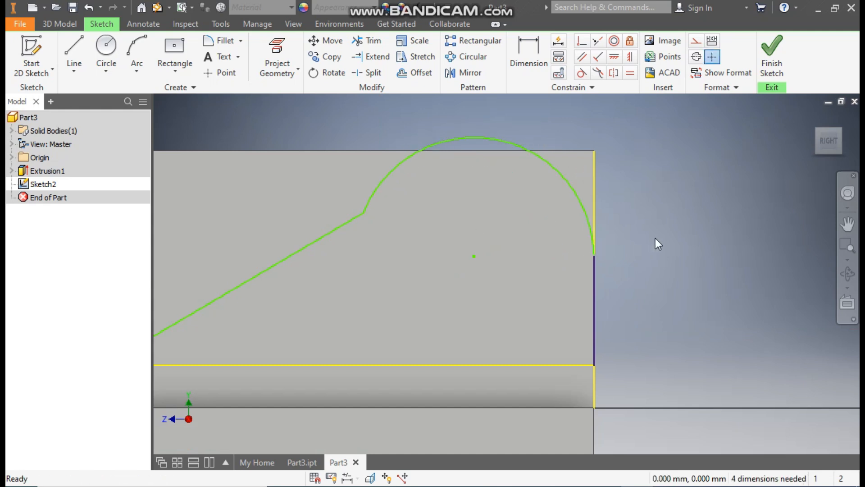
Make the arc tangent to the face's rear vertical edge, its top edge and the sloped line
{"action": "left_click", "coordinate": [581, 72]}
{"action": "left_click", "coordinate": [571, 191]}
{"action": "left_click", "coordinate": [593, 190]}
{"action": "left_click", "coordinate": [517, 143]}
{"action": "left_click", "coordinate": [536, 151]}
{"action": "left_click", "coordinate": [358, 215]}
{"action": "left_click", "coordinate": [377, 194]}
{"action": "left_click", "coordinate": [367, 207]}
{"action": "left_click", "coordinate": [356, 222]}
{"action": "scroll", "coordinate": [594, 208], "scroll_direction": "down", "scroll_amount": 2}
{"action": "middle_click_drag", "start_coordinate": [631, 195], "coordinate": [504, 200]}
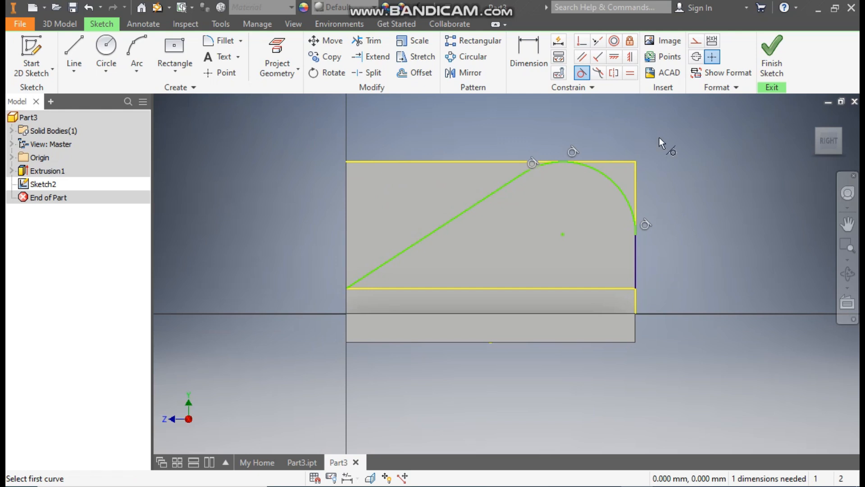
Dimension the arc's radius as 15 mm
{"action": "left_click", "coordinate": [532, 45]}
{"action": "left_click", "coordinate": [610, 179]}
{"action": "left_click", "coordinate": [694, 155]}
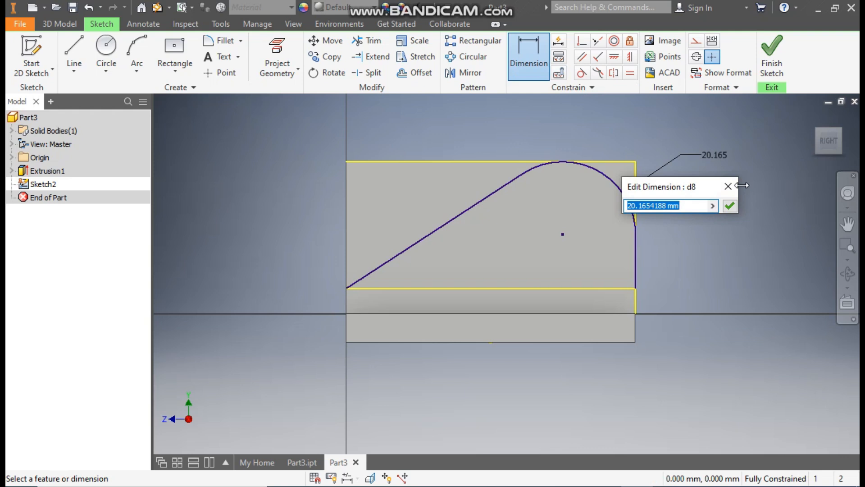
{"action": "type", "text": "15"}
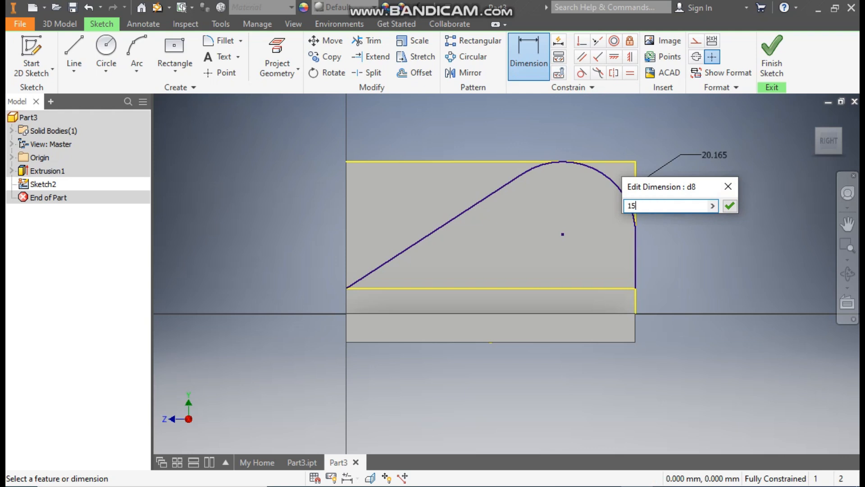
{"action": "key", "text": "Return"}
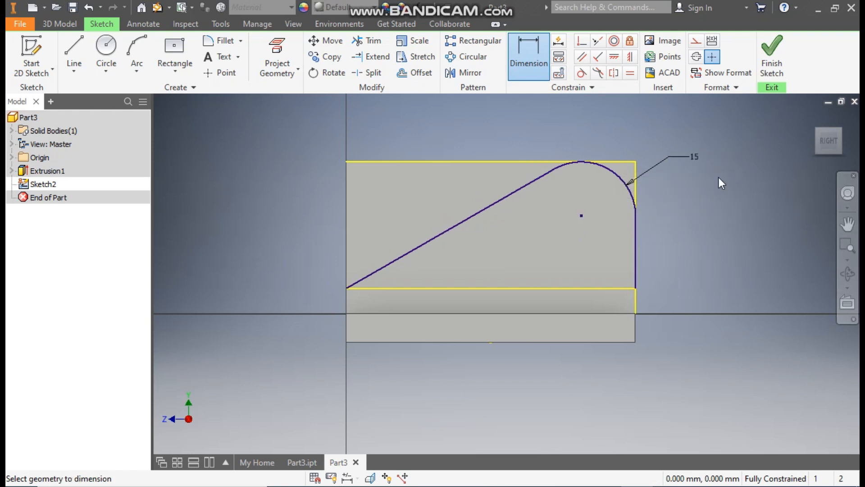
{"action": "left_click", "coordinate": [695, 158]}
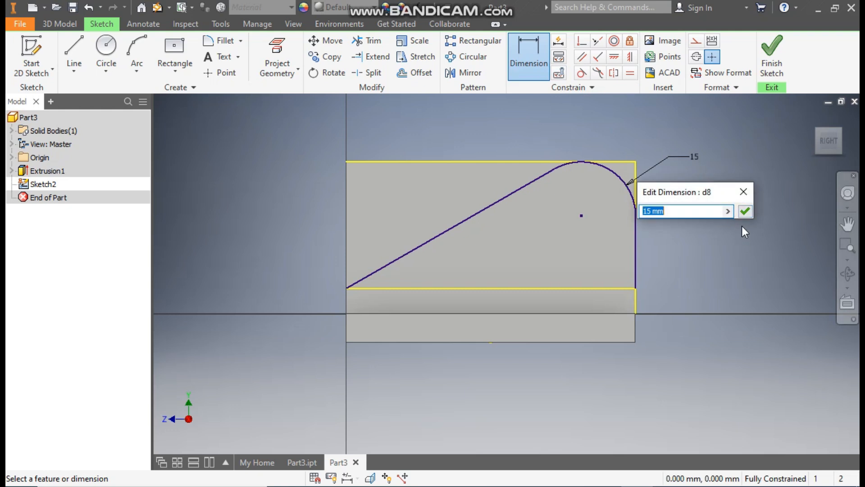
{"action": "left_click", "coordinate": [744, 211]}
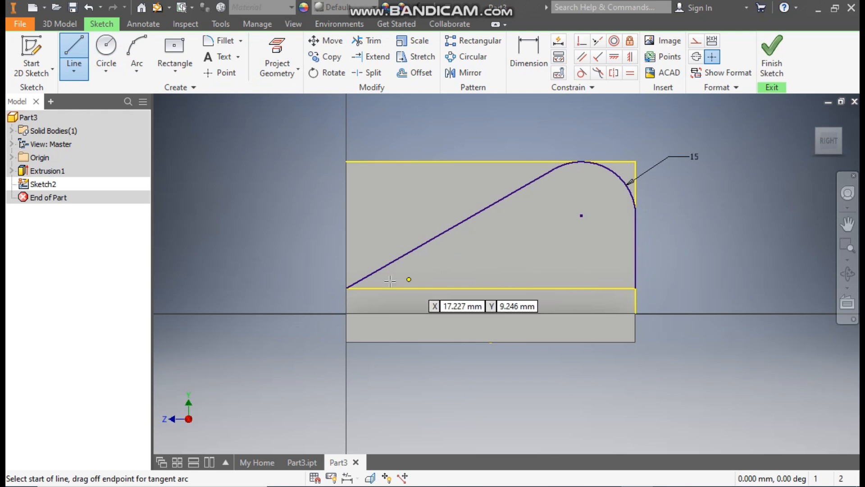
Draw lines from the sloped line's lower end up to the face's top front corner and across to the arc's top
{"action": "left_click", "coordinate": [346, 287]}
{"action": "double_click", "coordinate": [346, 161]}
{"action": "left_click", "coordinate": [580, 161]}
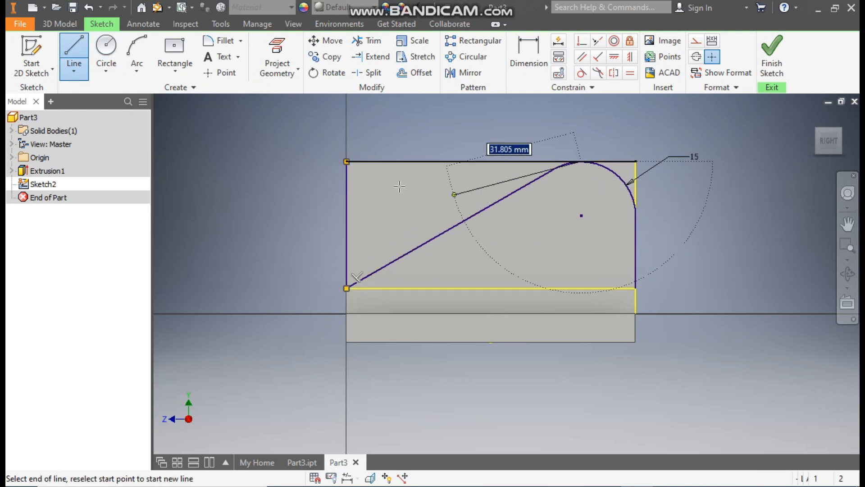
{"action": "key", "text": "Escape"}
Enclose the small corner outside the arc with lines along the face's rear and top edges
{"action": "left_click", "coordinate": [636, 214]}
{"action": "key", "text": "Escape"}
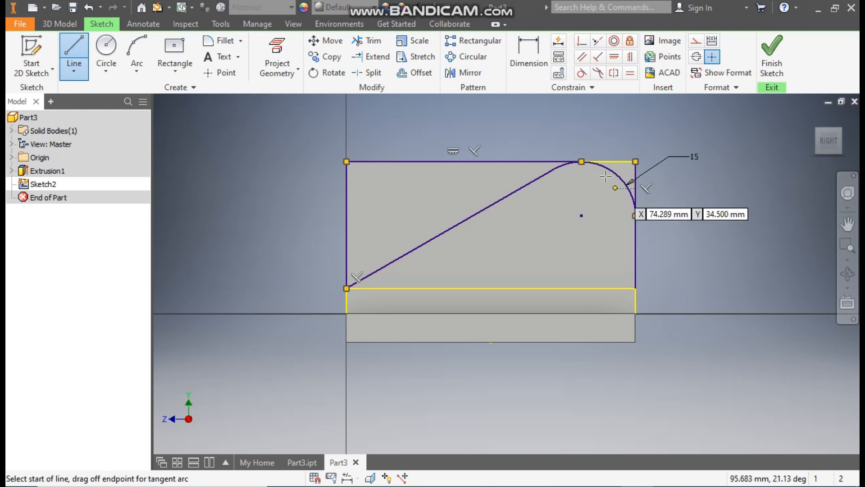
{"action": "left_click", "coordinate": [581, 160]}
{"action": "left_click", "coordinate": [634, 161]}
{"action": "key", "text": "Escape"}
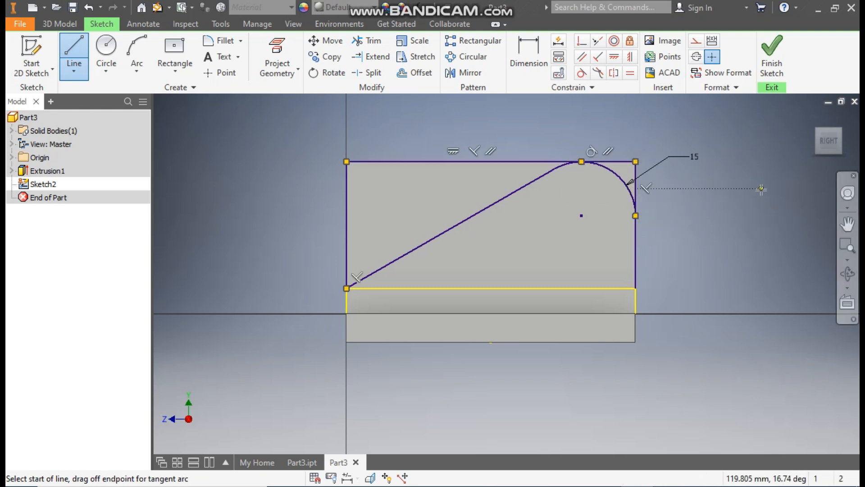
{"action": "key", "text": "Escape"}
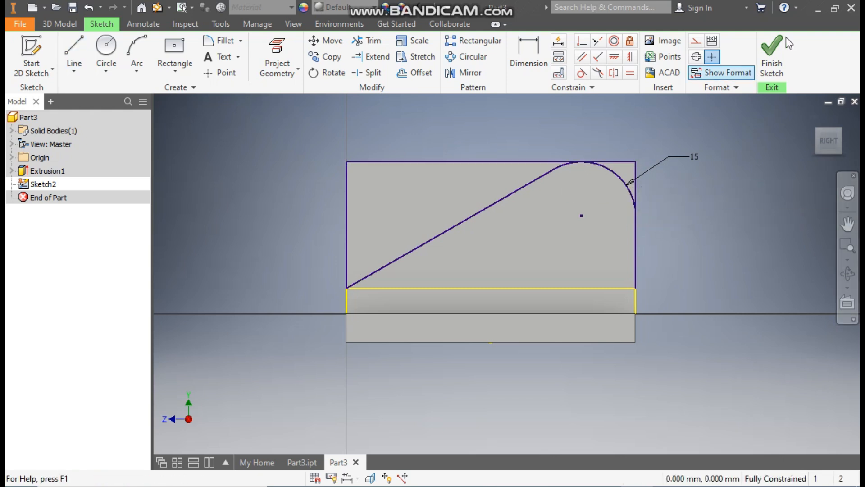
{"action": "left_click", "coordinate": [784, 53]}
{"action": "key", "text": "e"}
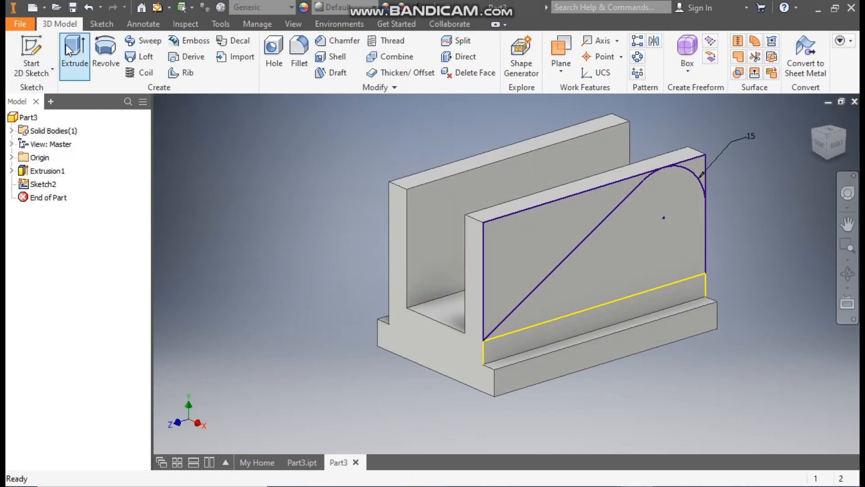
{"action": "left_click", "coordinate": [554, 225]}
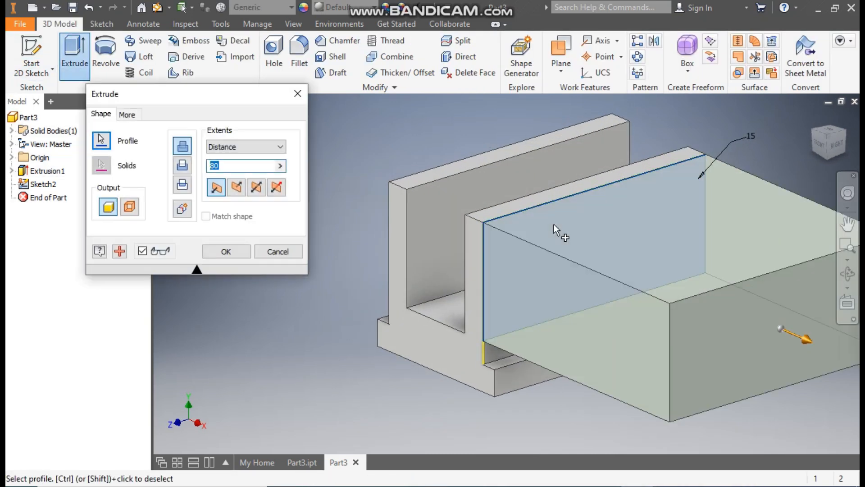
{"action": "left_click", "coordinate": [279, 251]}
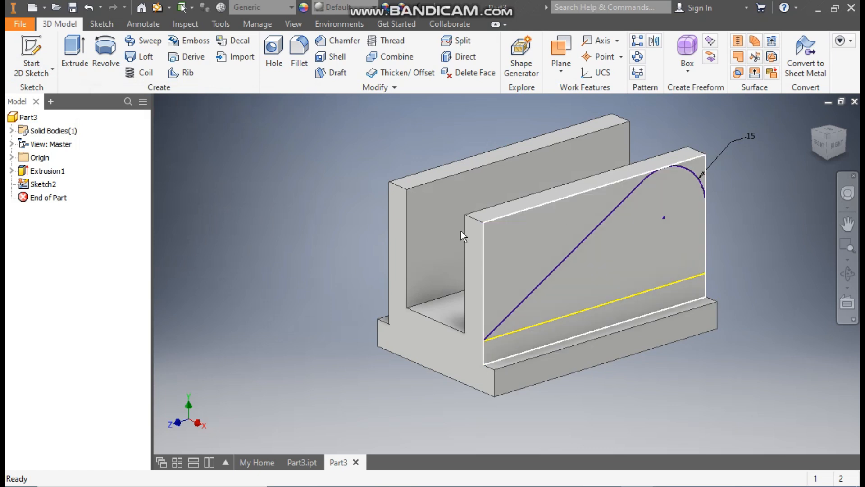
Reopen the side-face sketch, convert the projected horizontal line and vertical face edges to construction geometry, and finish the sketch
{"action": "double_click", "coordinate": [43, 184]}
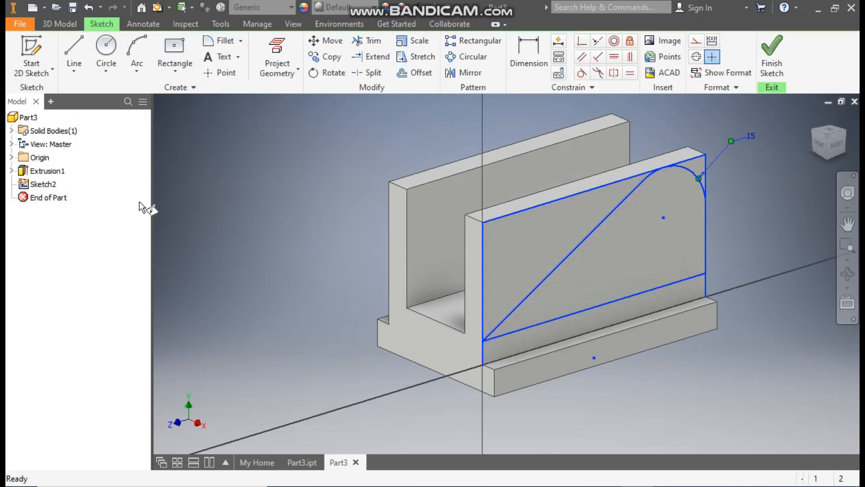
{"action": "left_click", "coordinate": [518, 313]}
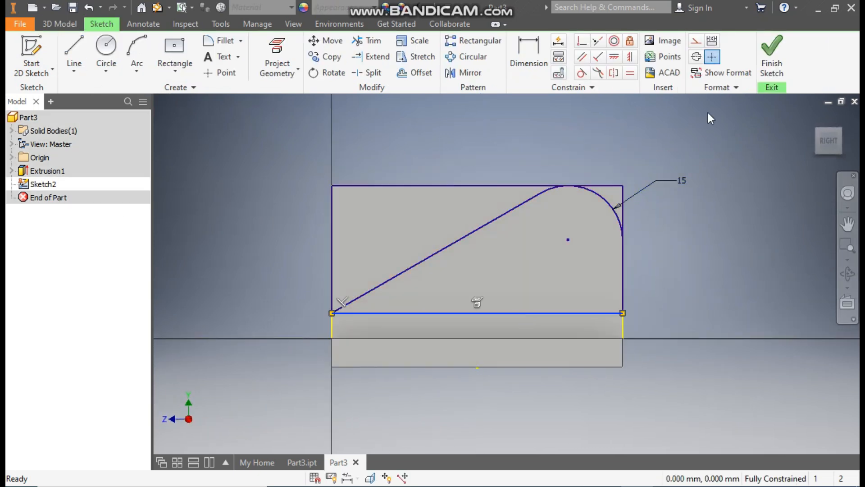
{"action": "left_click", "coordinate": [696, 41]}
{"action": "left_click", "coordinate": [624, 328]}
{"action": "left_click", "coordinate": [697, 44]}
{"action": "left_click", "coordinate": [737, 267]}
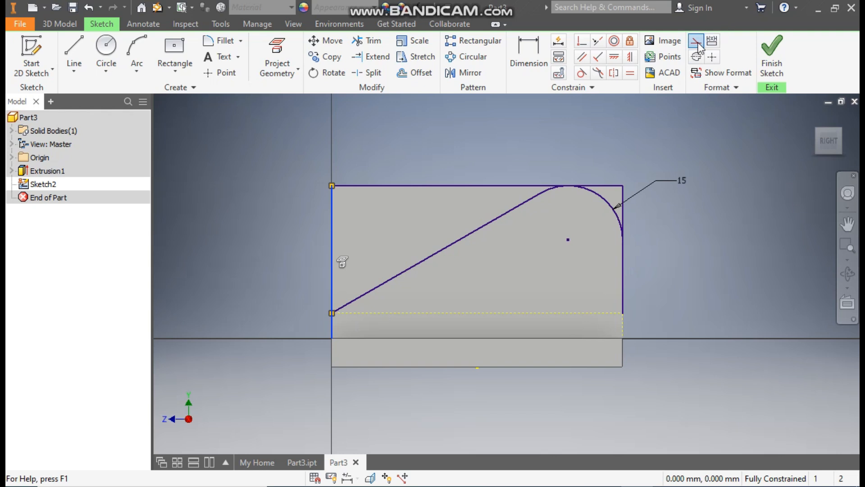
{"action": "left_click", "coordinate": [771, 53]}
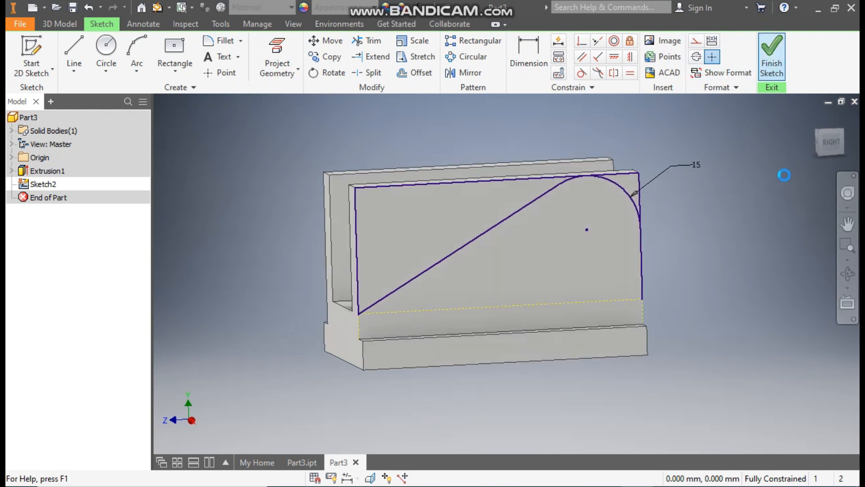
Extrude the two regions outside the sloped line and arc as a reversed cut with extents All, through both uprights
{"action": "left_click", "coordinate": [74, 50]}
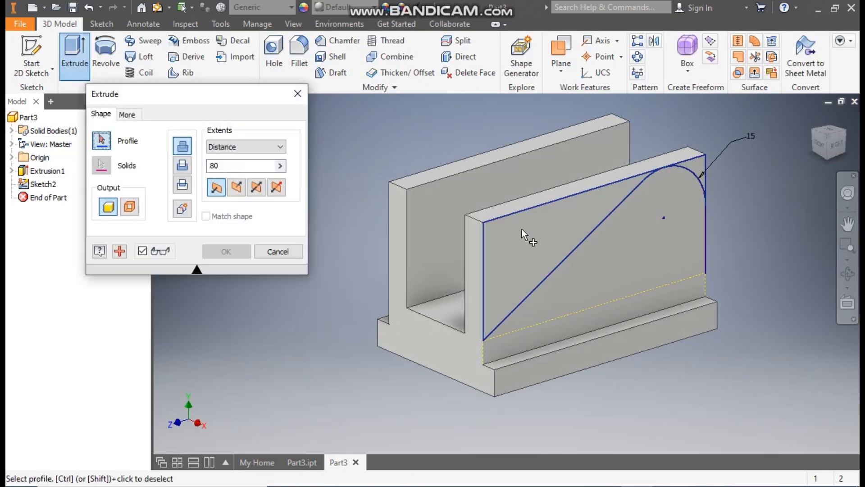
{"action": "left_click", "coordinate": [521, 228]}
{"action": "left_click", "coordinate": [698, 163]}
{"action": "scroll", "coordinate": [405, 205], "scroll_direction": "up", "scroll_amount": 2}
{"action": "middle_click_drag", "start_coordinate": [396, 211], "coordinate": [389, 225]}
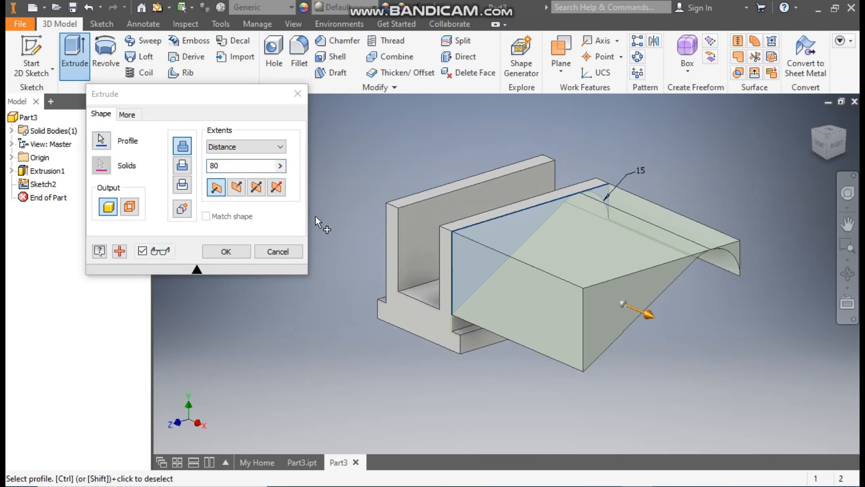
{"action": "left_click", "coordinate": [242, 192]}
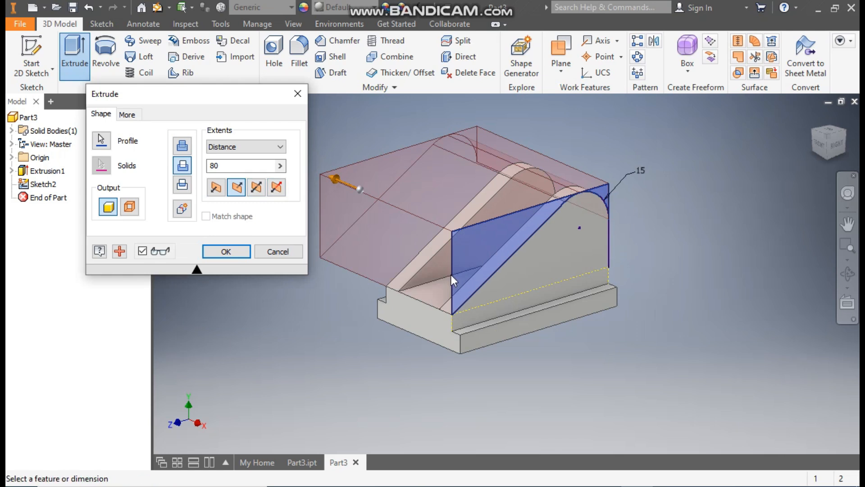
{"action": "left_click", "coordinate": [218, 147]}
{"action": "left_click", "coordinate": [221, 191]}
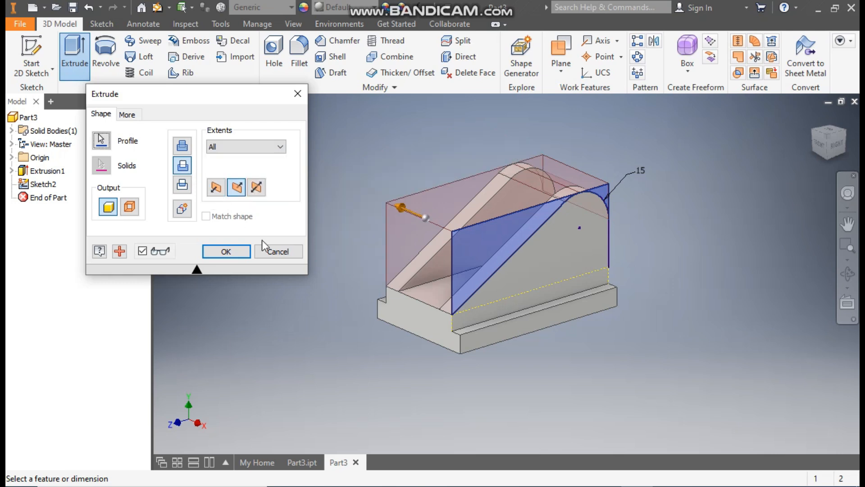
{"action": "left_click", "coordinate": [238, 253]}
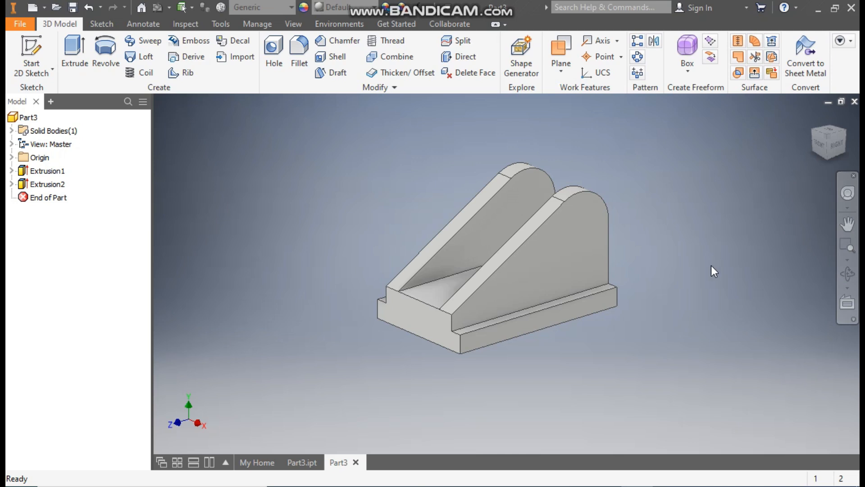
Start a sketch on the inner face of the far upright and display the model in Wireframe style
{"action": "left_click", "coordinate": [444, 258]}
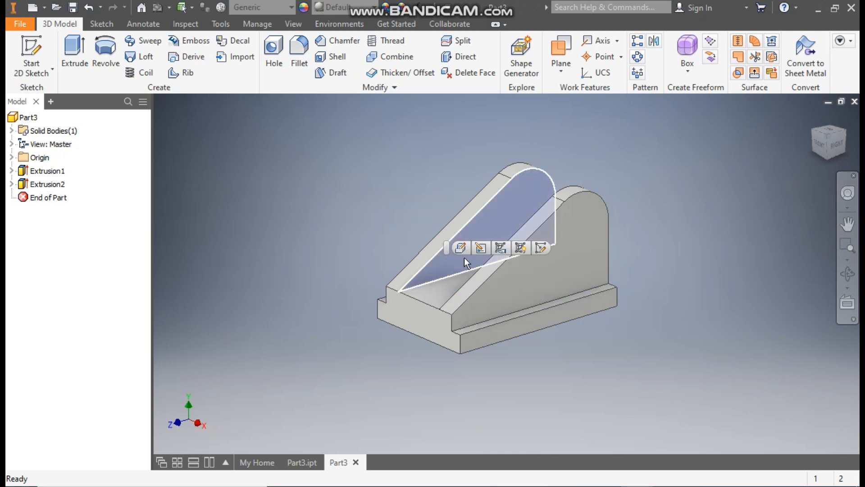
{"action": "left_click", "coordinate": [529, 247]}
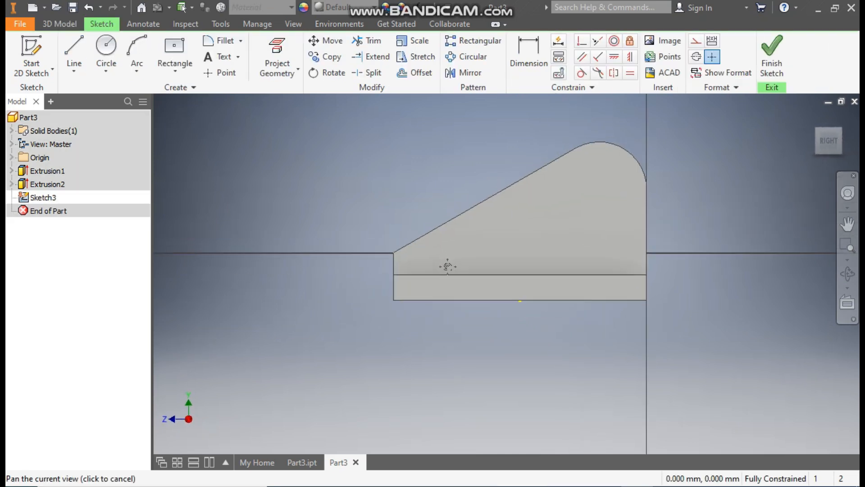
{"action": "left_click", "coordinate": [293, 24]}
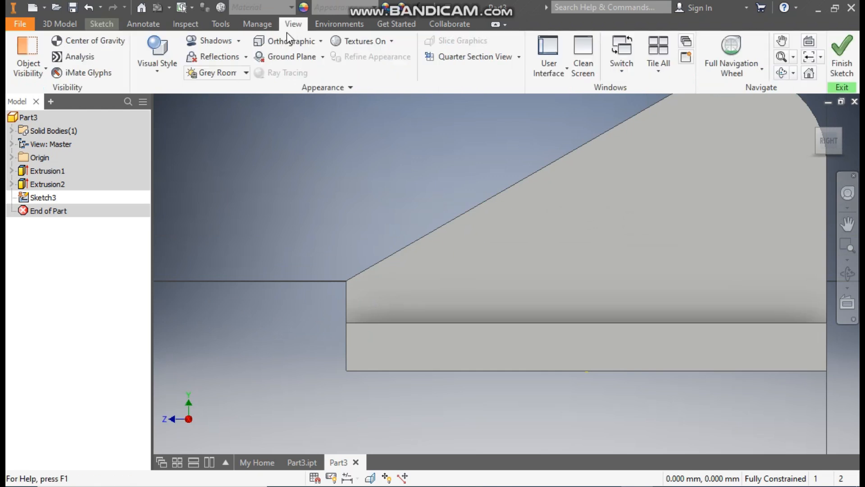
{"action": "left_click", "coordinate": [159, 67]}
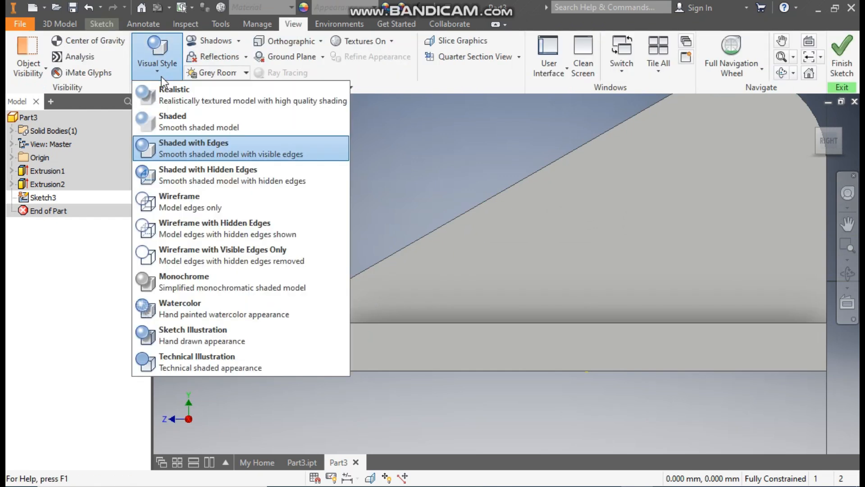
{"action": "left_click", "coordinate": [220, 200]}
{"action": "middle_click_drag", "start_coordinate": [694, 268], "coordinate": [550, 308]}
{"action": "scroll", "coordinate": [550, 307], "scroll_direction": "down", "scroll_amount": 1}
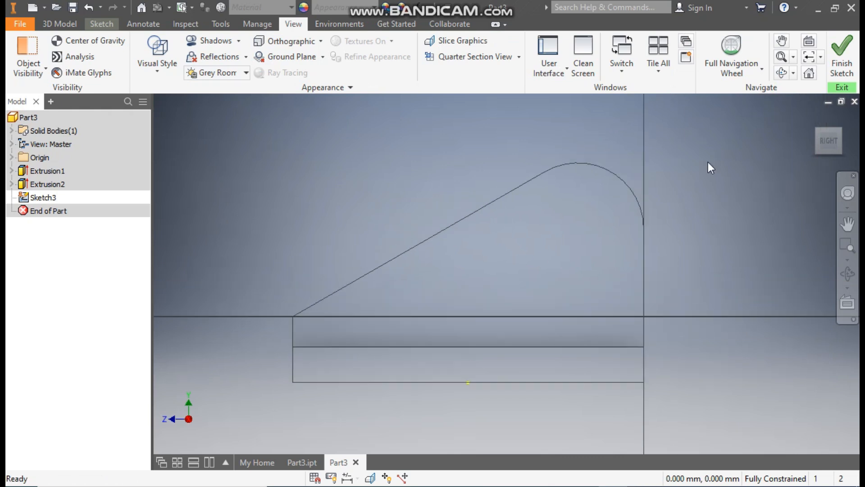
Sketch a closed strip about 4.4 mm high along the face's base, from the rear edge to the sloped front edge
{"action": "left_click", "coordinate": [103, 21]}
{"action": "left_click", "coordinate": [74, 47]}
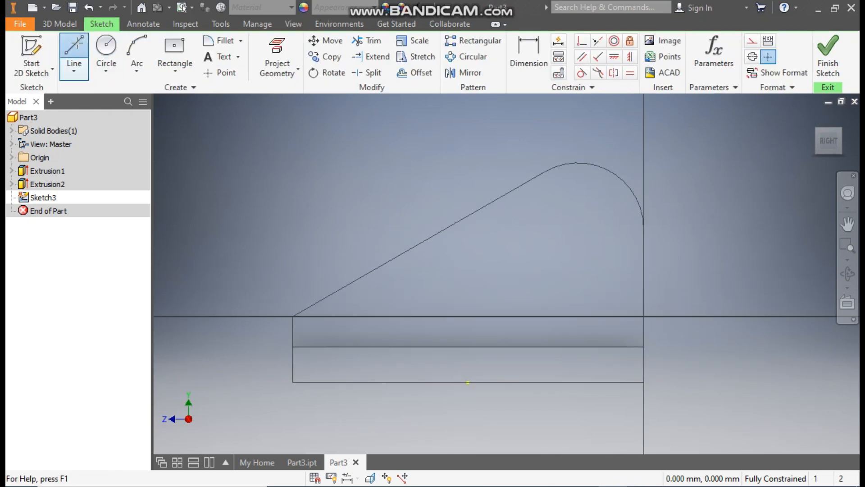
{"action": "left_click", "coordinate": [643, 346]}
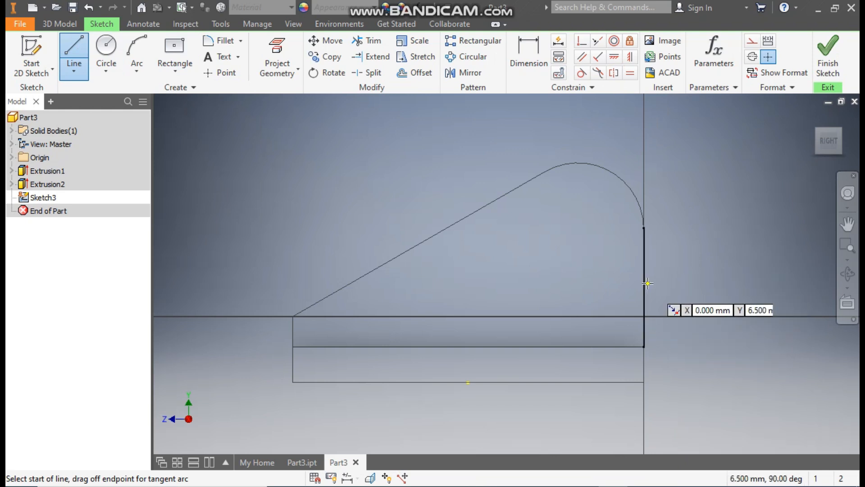
{"action": "left_click", "coordinate": [643, 297]}
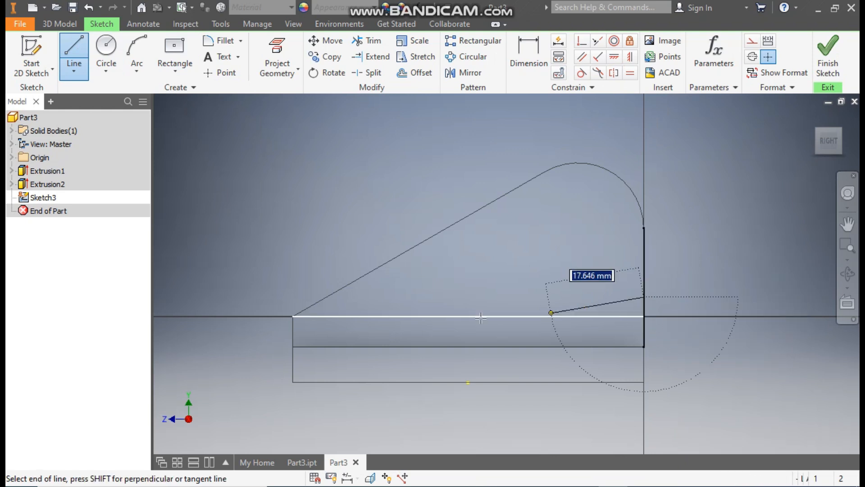
{"action": "left_click", "coordinate": [329, 296]}
{"action": "left_click", "coordinate": [294, 317]}
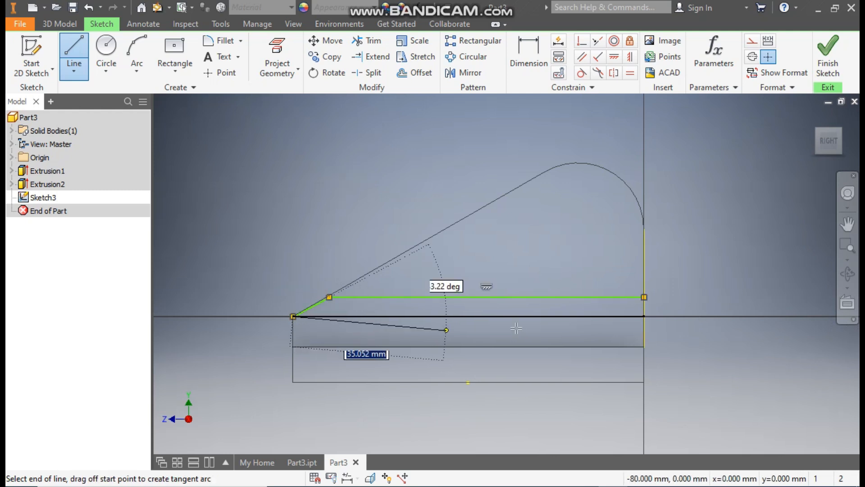
{"action": "left_click", "coordinate": [644, 317]}
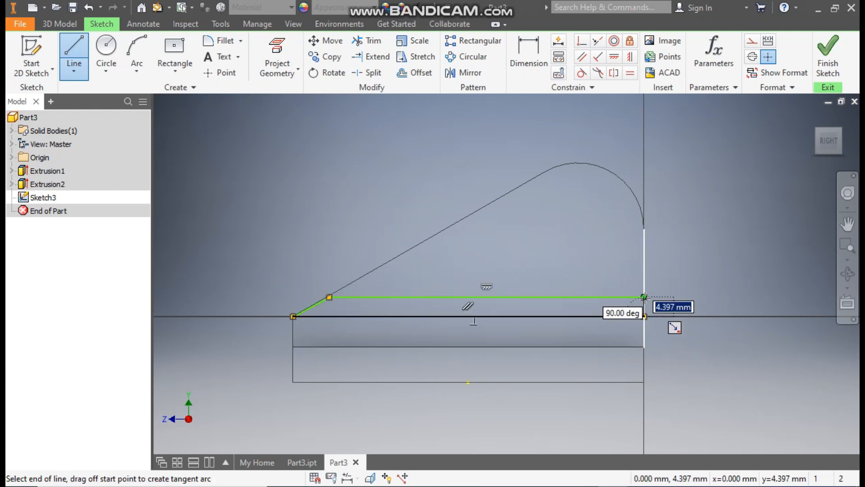
{"action": "left_click", "coordinate": [645, 297]}
{"action": "key", "text": "Escape"}
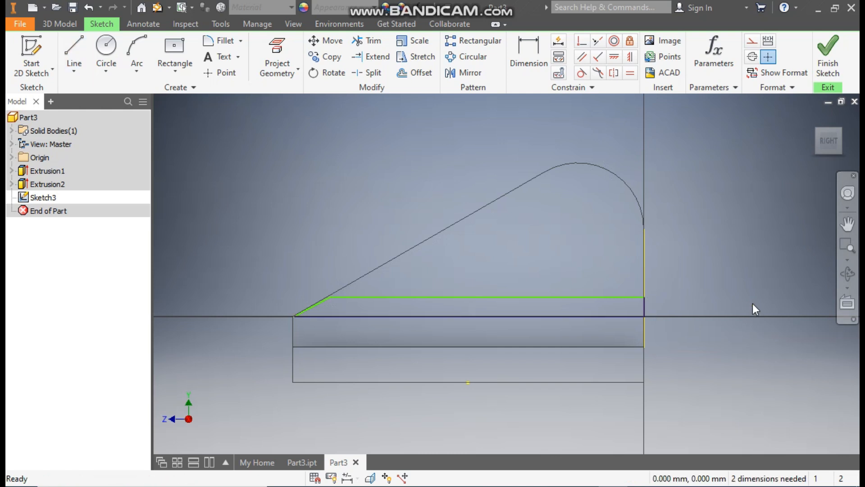
Make the strip's short slanted line parallel to the upright's sloped edge
{"action": "scroll", "coordinate": [355, 311], "scroll_direction": "down", "scroll_amount": 5}
{"action": "middle_click_drag", "start_coordinate": [373, 225], "coordinate": [483, 228]}
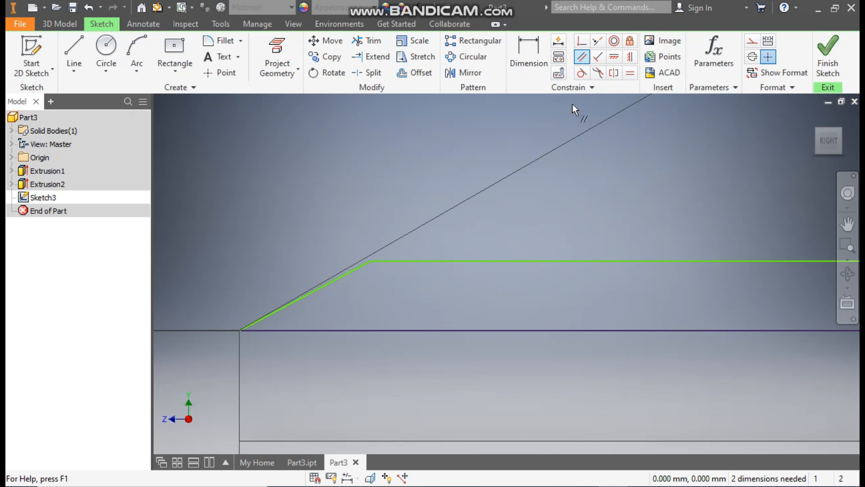
{"action": "left_click", "coordinate": [338, 280]}
{"action": "left_click", "coordinate": [350, 265]}
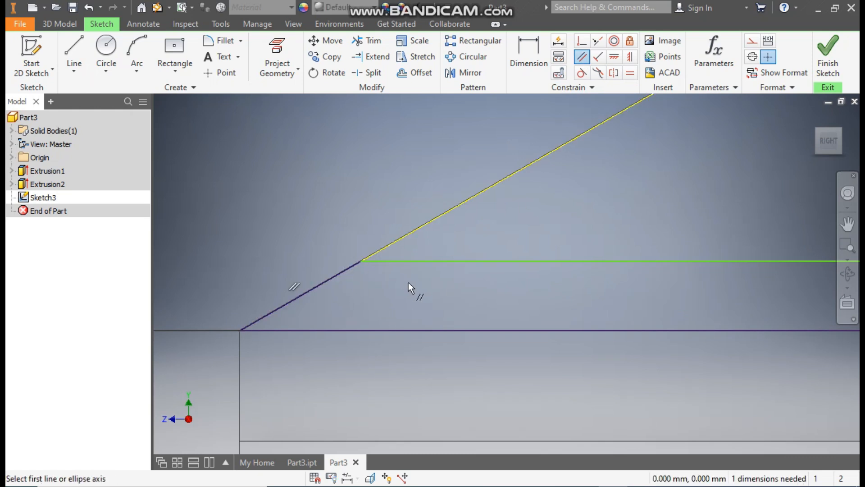
{"action": "key", "text": "Escape"}
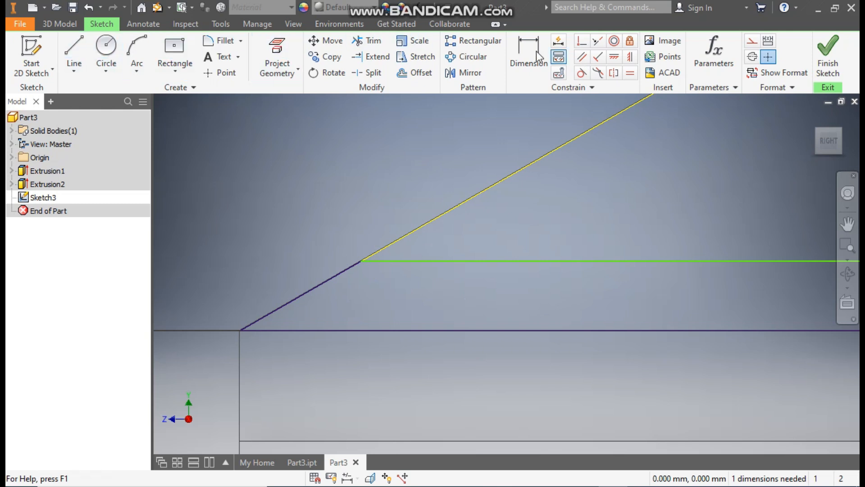
Dimension the strip's height as 4 mm and finish the sketch
{"action": "left_click", "coordinate": [564, 260]}
{"action": "left_click", "coordinate": [560, 328]}
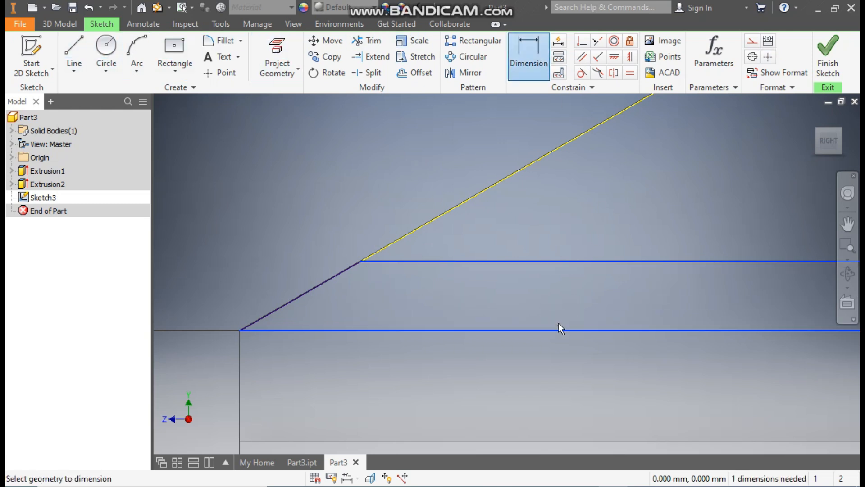
{"action": "left_click", "coordinate": [555, 309]}
{"action": "type", "text": "4"}
{"action": "key", "text": "Return"}
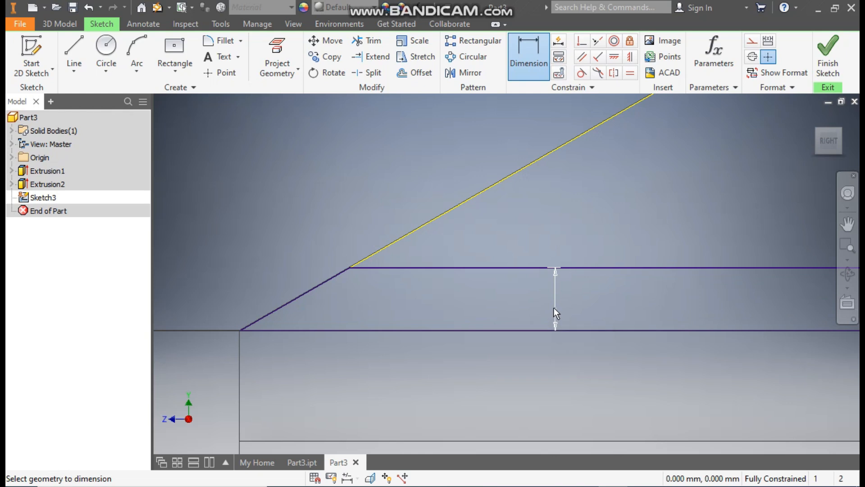
{"action": "scroll", "coordinate": [301, 230], "scroll_direction": "down", "scroll_amount": 3}
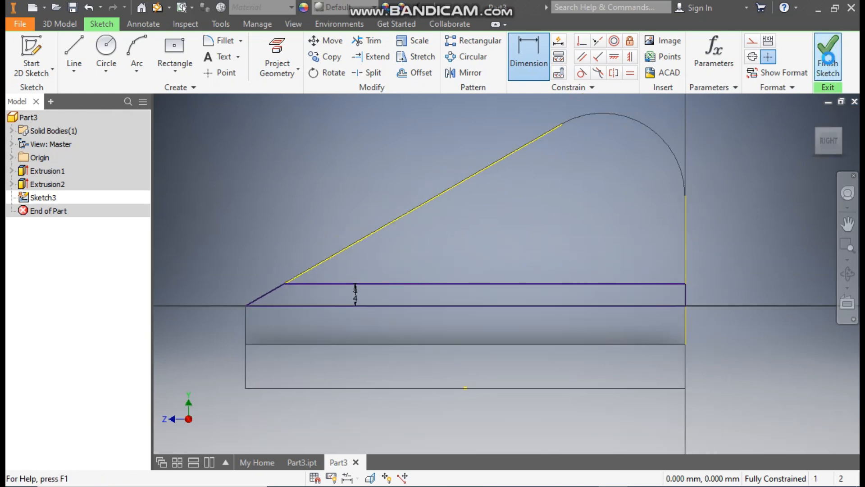
{"action": "left_click", "coordinate": [828, 58]}
Switch the model's visual style back to Shaded with Edges
{"action": "scroll", "coordinate": [414, 277], "scroll_direction": "up", "scroll_amount": 5}
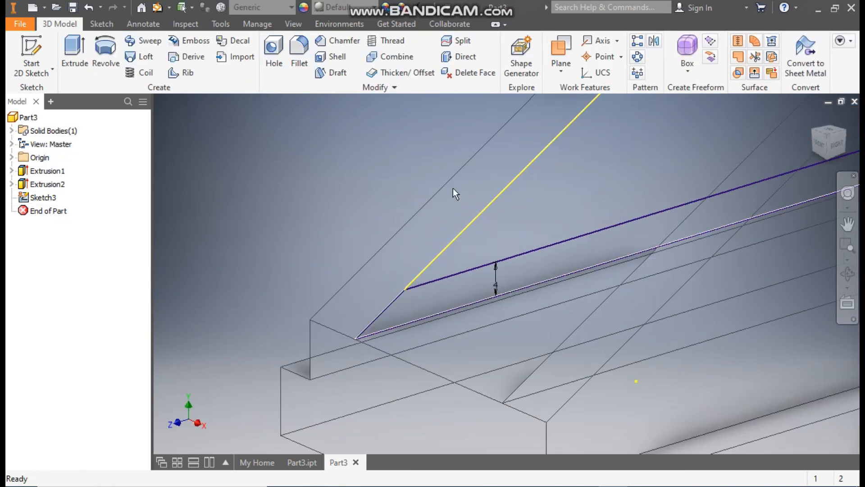
{"action": "left_click", "coordinate": [294, 24]}
{"action": "left_click", "coordinate": [145, 63]}
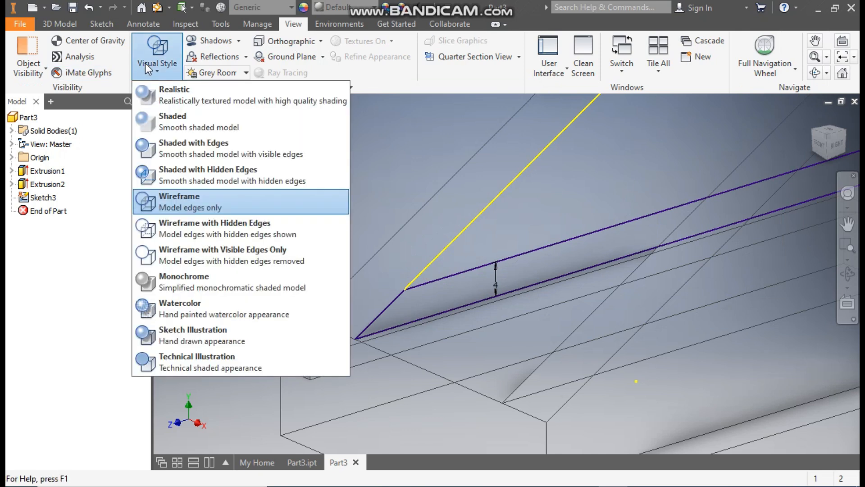
{"action": "left_click", "coordinate": [196, 147]}
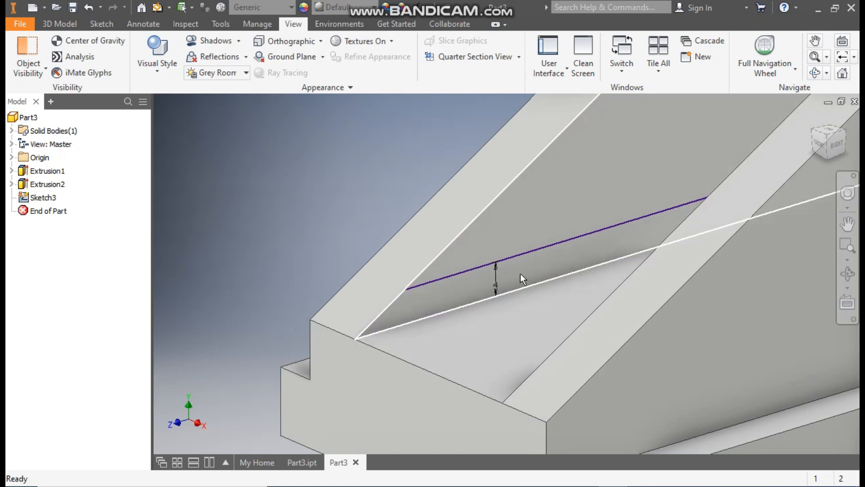
{"action": "middle_click_drag", "start_coordinate": [520, 274], "coordinate": [492, 302]}
{"action": "scroll", "coordinate": [492, 302], "scroll_direction": "up", "scroll_amount": 1}
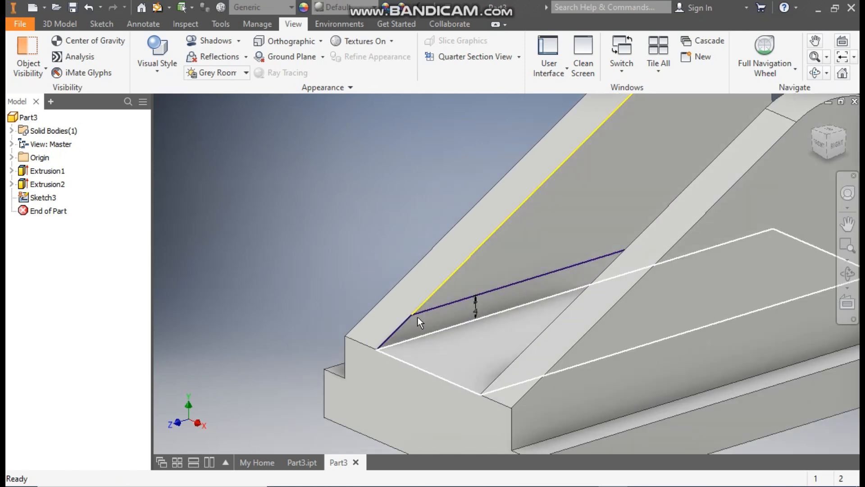
Extrude the strip profile with the To Next extent so it spans between the two uprights
{"action": "left_click", "coordinate": [60, 21]}
{"action": "left_click", "coordinate": [82, 55]}
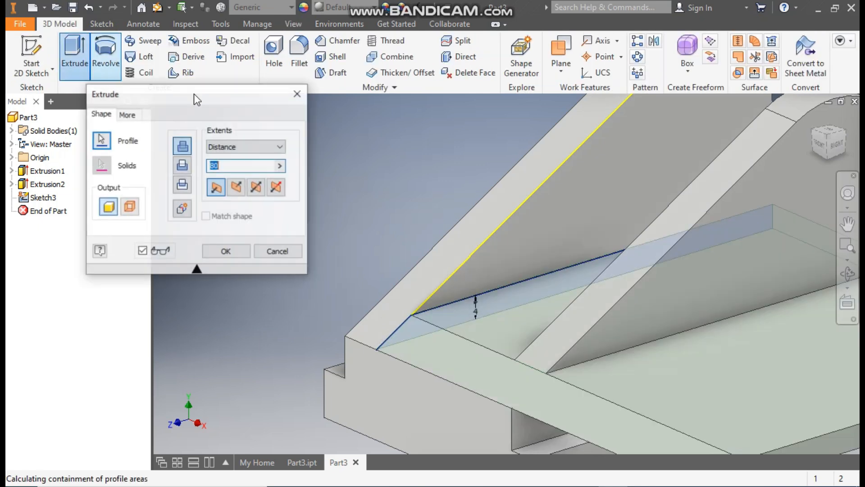
{"action": "scroll", "coordinate": [374, 161], "scroll_direction": "down", "scroll_amount": 3}
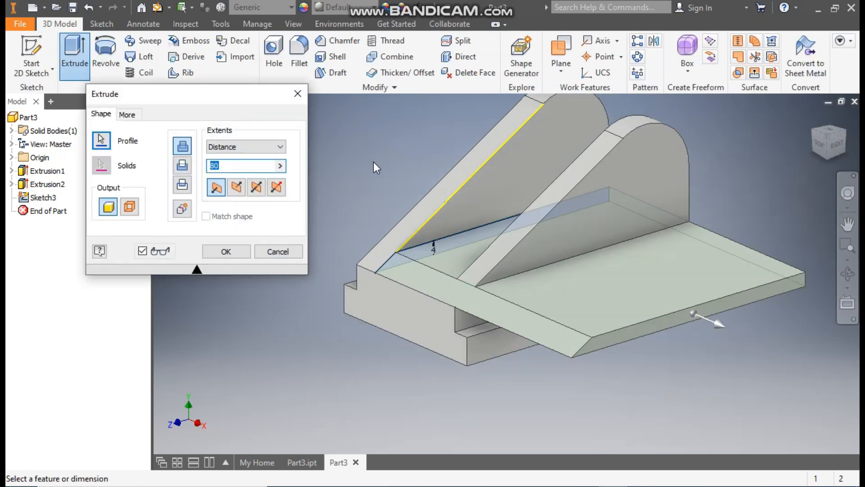
{"action": "left_click", "coordinate": [240, 147]}
{"action": "left_click", "coordinate": [231, 167]}
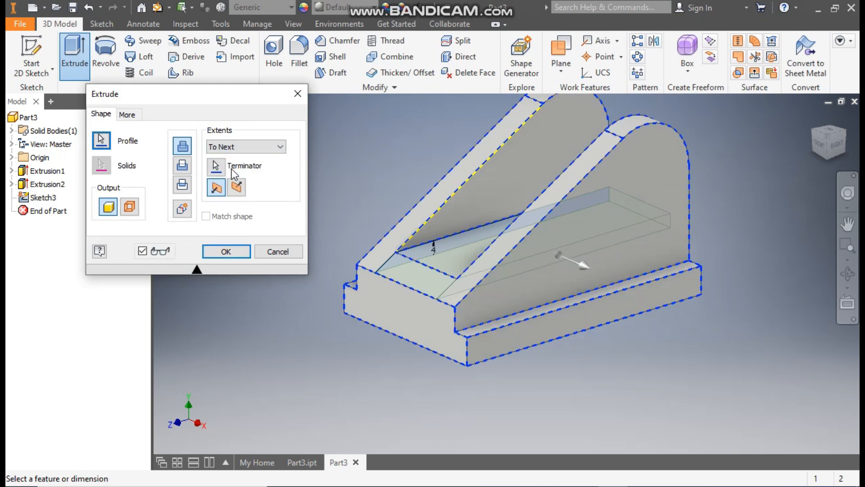
{"action": "left_click", "coordinate": [811, 135]}
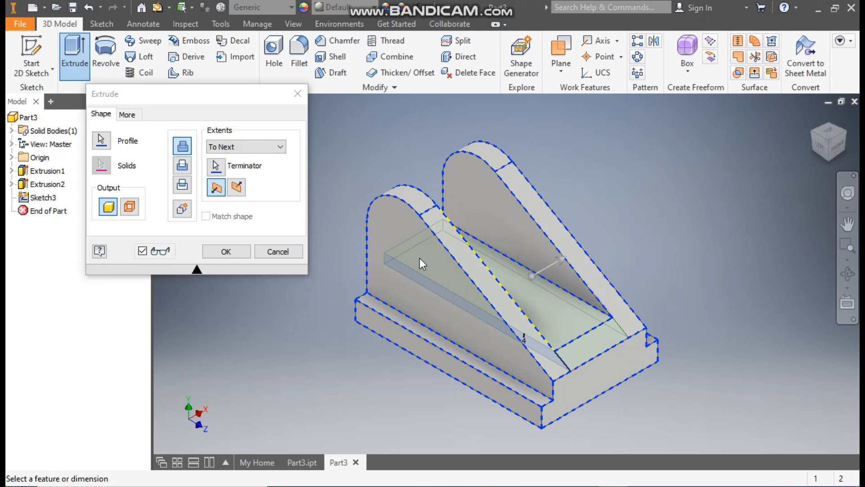
{"action": "left_click", "coordinate": [235, 252]}
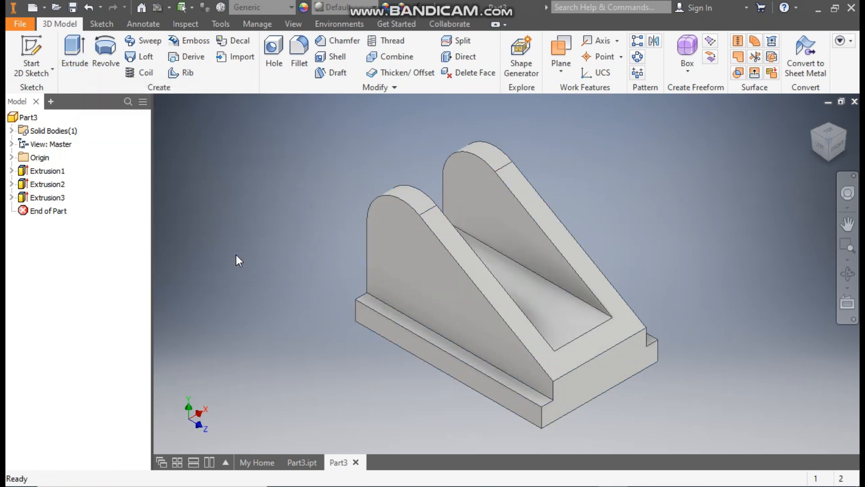
Start a sketch on the strip's top face and draw a two-point rectangle about 12 mm wide across its front edge
{"action": "left_click", "coordinate": [845, 135]}
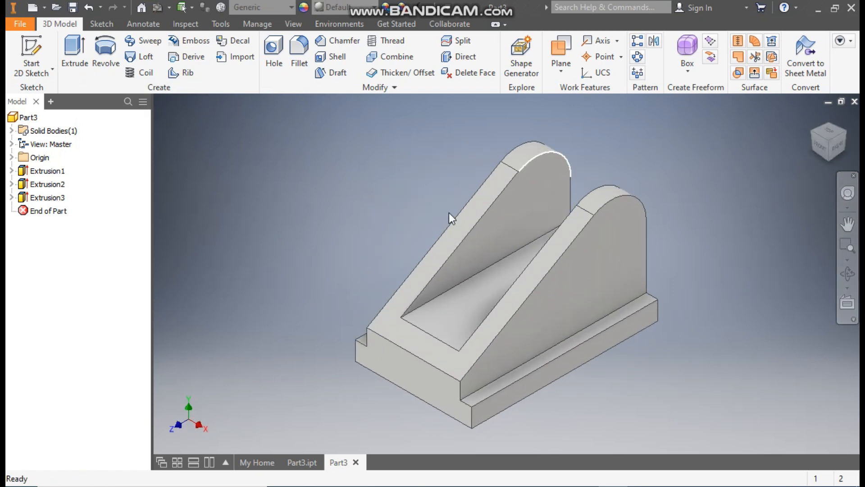
{"action": "left_click", "coordinate": [454, 318]}
{"action": "left_click", "coordinate": [558, 310]}
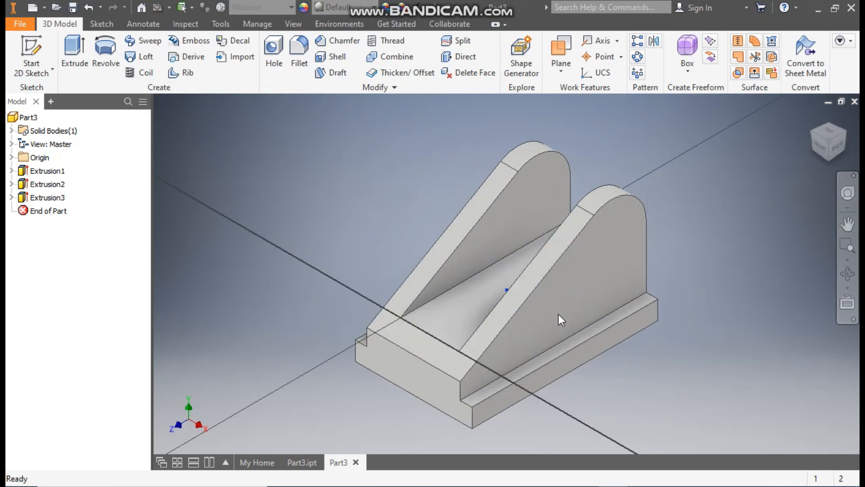
{"action": "left_click", "coordinate": [852, 124]}
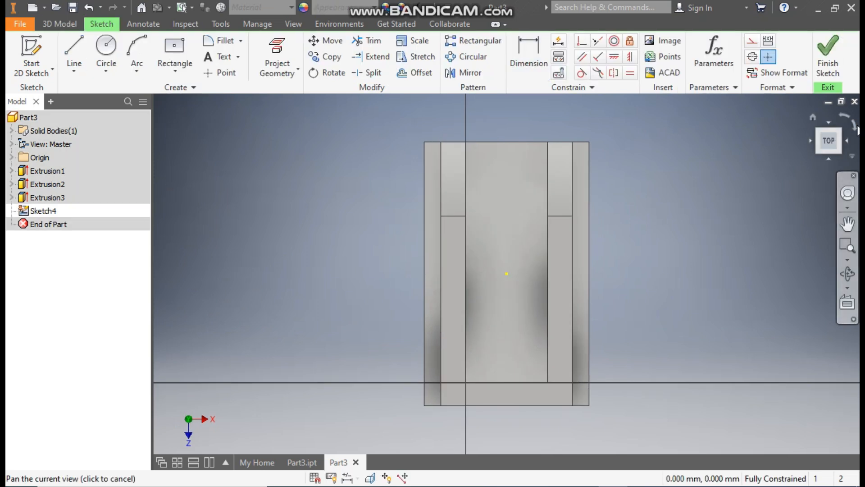
{"action": "scroll", "coordinate": [423, 260], "scroll_direction": "up", "scroll_amount": 5}
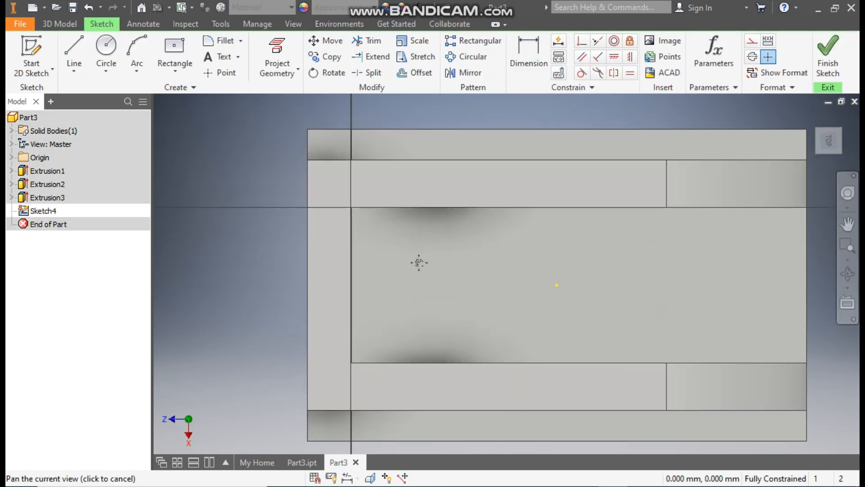
{"action": "left_click", "coordinate": [169, 68]}
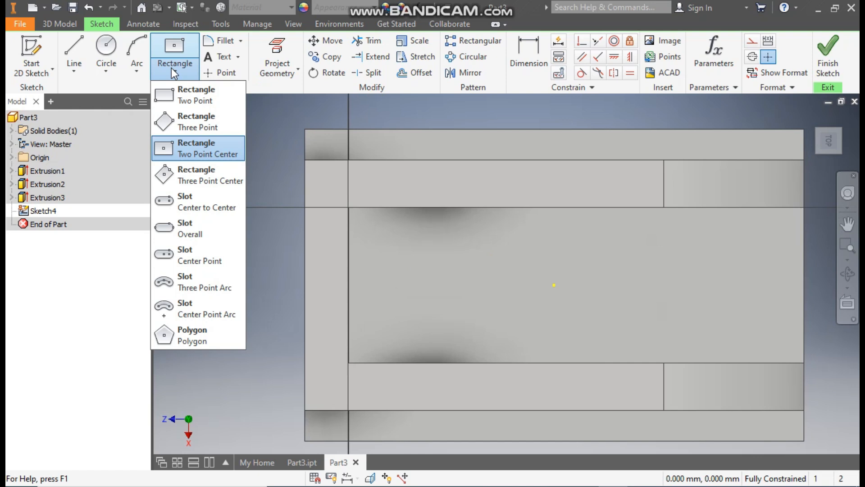
{"action": "left_click", "coordinate": [189, 95]}
{"action": "left_click", "coordinate": [320, 250]}
{"action": "left_click", "coordinate": [490, 324]}
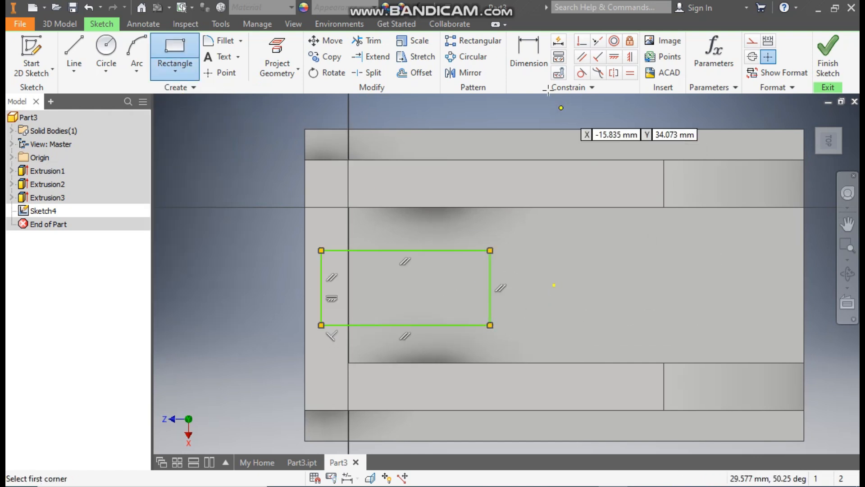
Dimension the rectangle's width across the strip as 12 mm
{"action": "left_click", "coordinate": [518, 72]}
{"action": "left_click", "coordinate": [322, 298]}
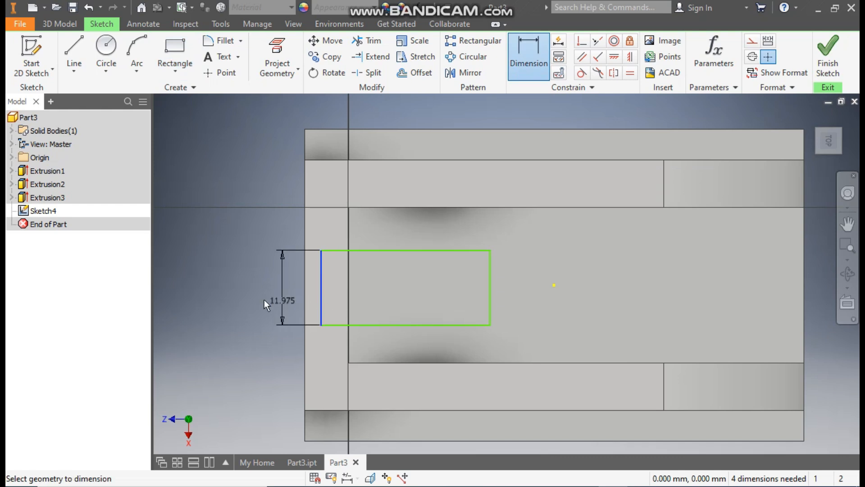
{"action": "left_click", "coordinate": [258, 299]}
{"action": "type", "text": "12"}
{"action": "key", "text": "Return"}
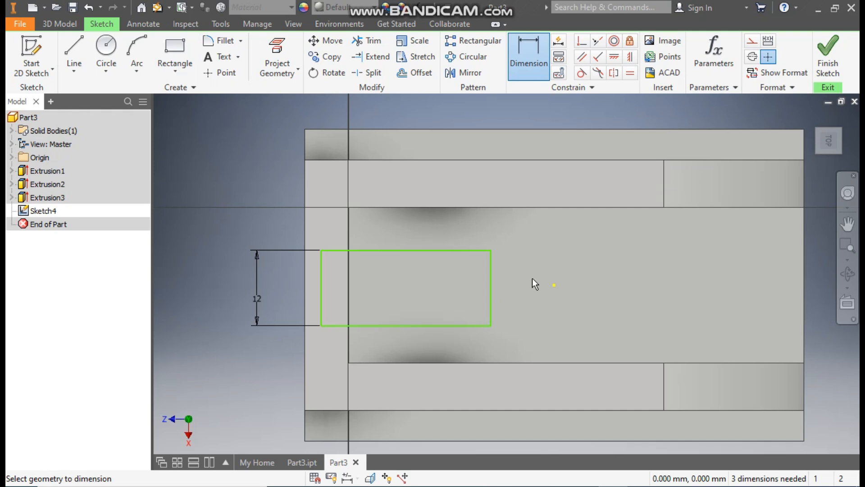
Dimension the rectangle's inner edge 55 mm from the strip's rear edge and its length as 24 mm
{"action": "left_click", "coordinate": [490, 283]}
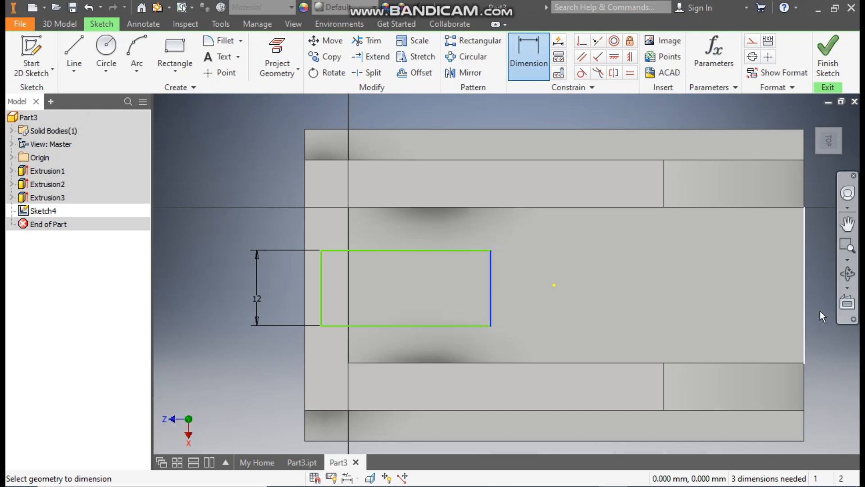
{"action": "left_click", "coordinate": [804, 282]}
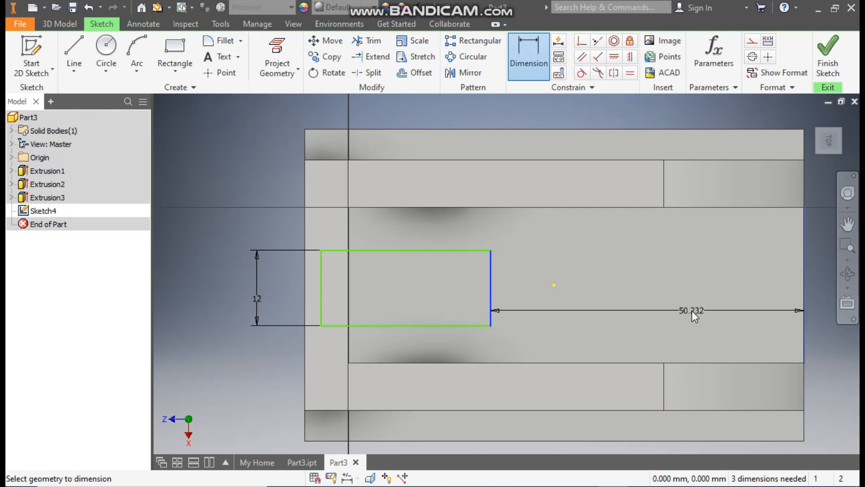
{"action": "left_click", "coordinate": [691, 310]}
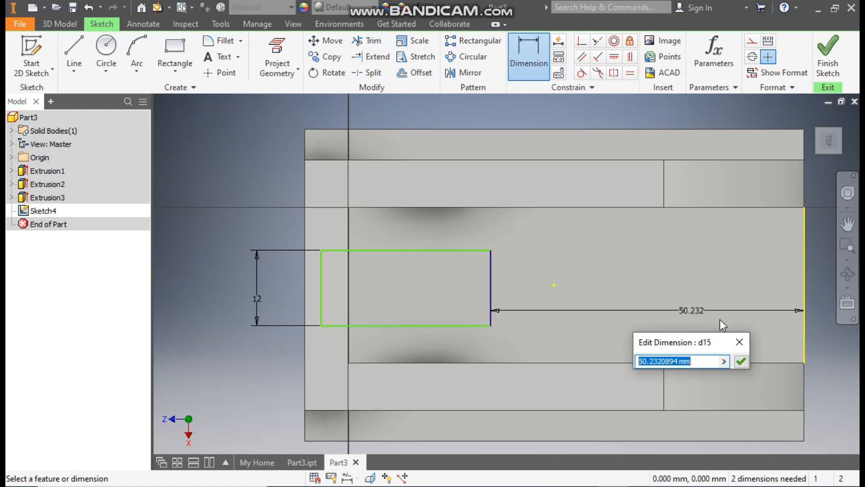
{"action": "type", "text": "55"}
{"action": "key", "text": "Return"}
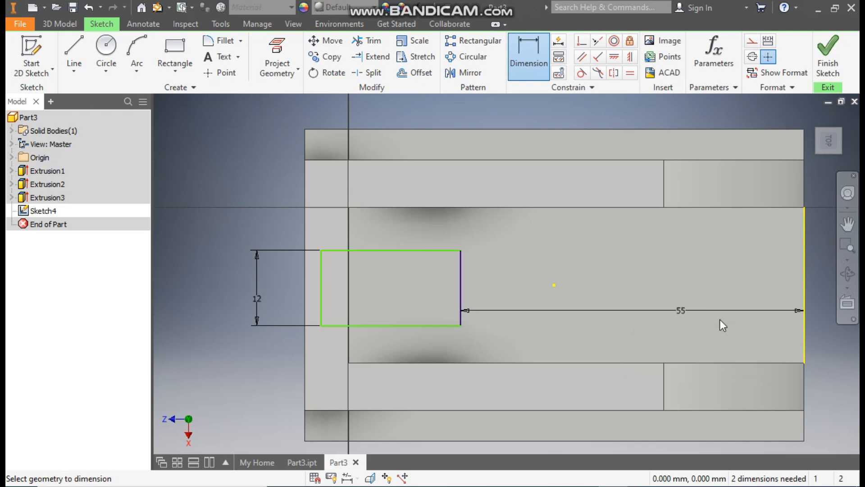
{"action": "left_click", "coordinate": [418, 326]}
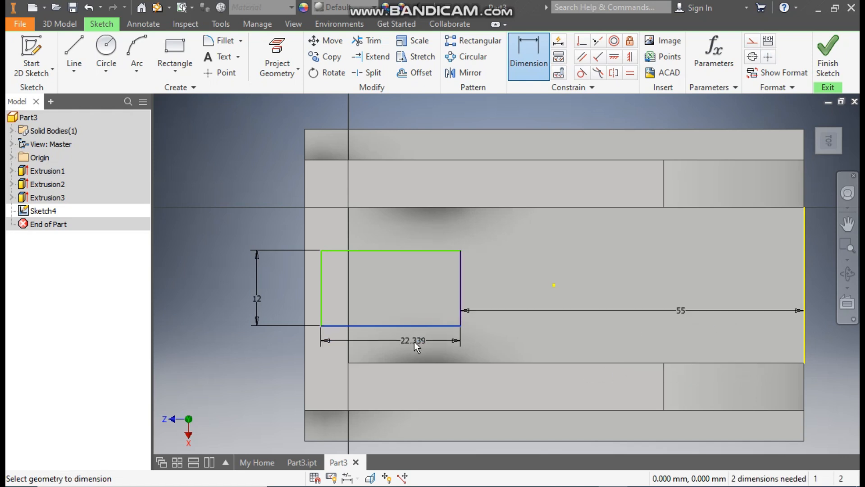
{"action": "left_click", "coordinate": [414, 341]}
{"action": "type", "text": "24"}
{"action": "key", "text": "Return"}
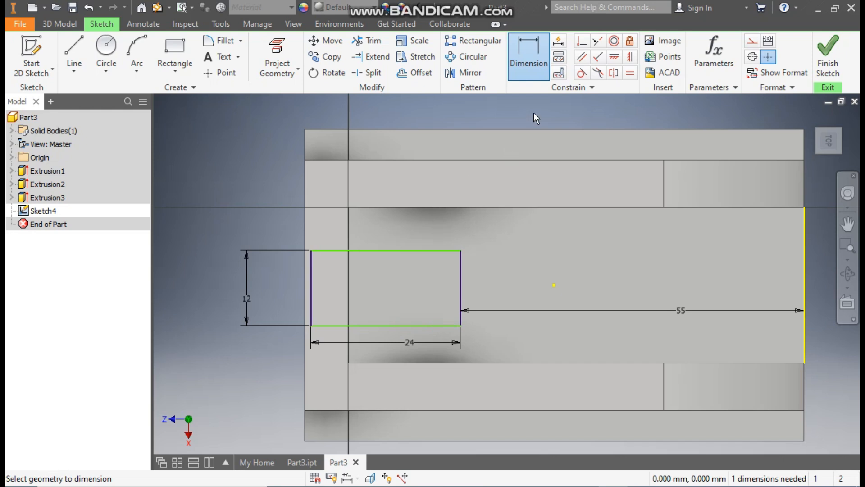
Centre the rectangle by applying a Vertical constraint between the projected centre point and the midpoint of its inner edge
{"action": "left_click", "coordinate": [631, 58]}
{"action": "left_click", "coordinate": [554, 286]}
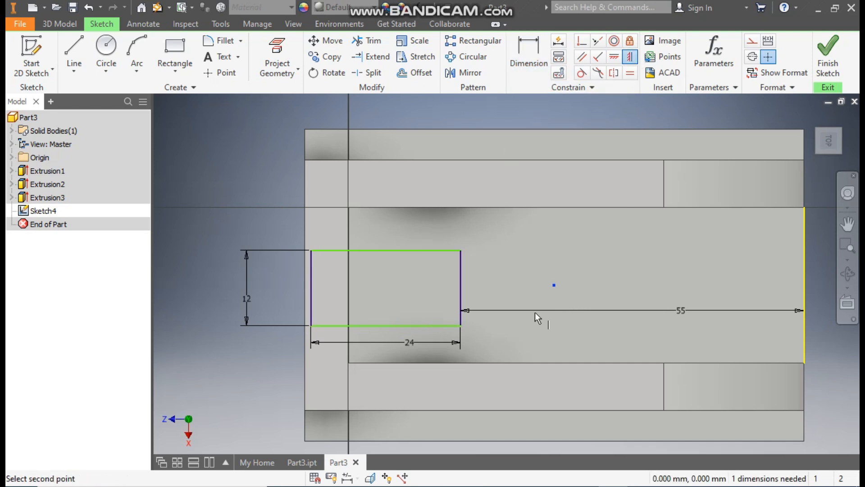
{"action": "left_click", "coordinate": [462, 287]}
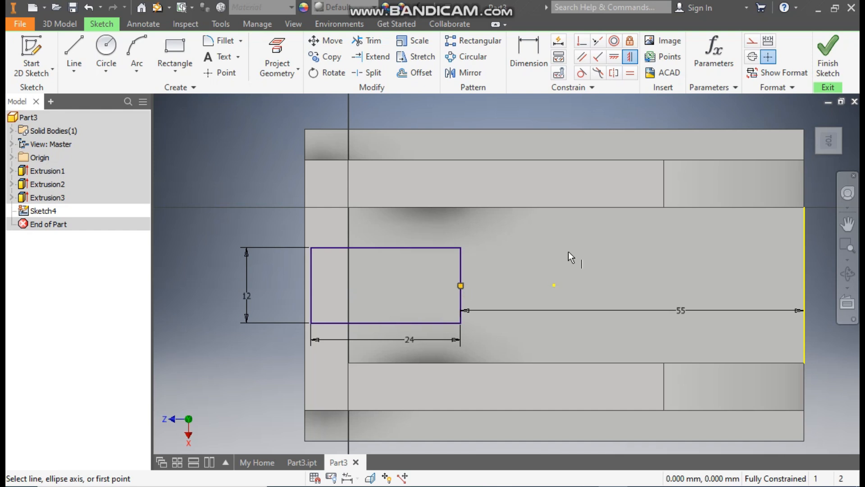
Extrude the rectangle as a 4 mm deep cut down into the strip
{"action": "left_click", "coordinate": [67, 26]}
{"action": "left_click", "coordinate": [74, 52]}
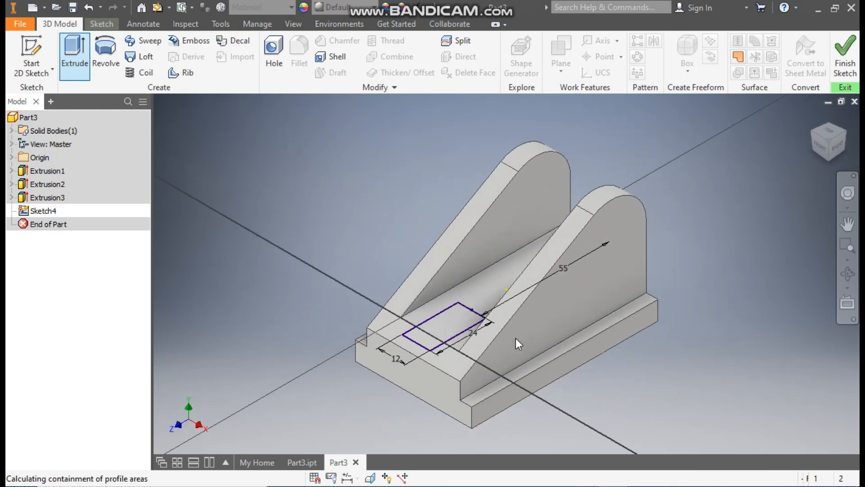
{"action": "left_click", "coordinate": [236, 187]}
{"action": "left_click", "coordinate": [214, 165]}
{"action": "double_click", "coordinate": [213, 166]}
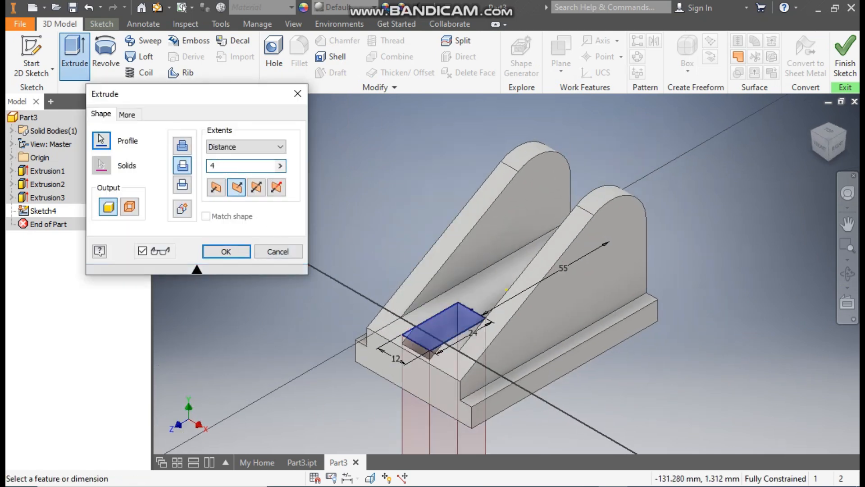
{"action": "left_click", "coordinate": [220, 251]}
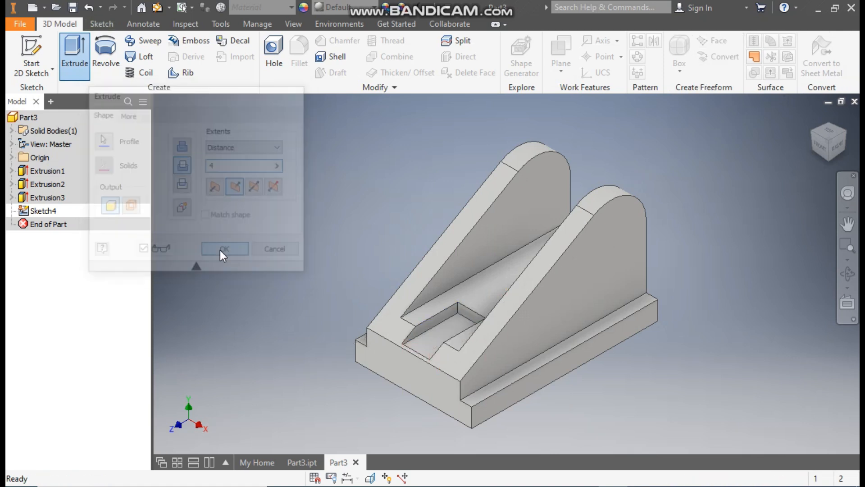
Sketch a 15 mm diameter circle on the upright's outer face, concentric with its rounded top, and finish the sketch
{"action": "scroll", "coordinate": [431, 361], "scroll_direction": "up", "scroll_amount": 2}
{"action": "middle_click_drag", "start_coordinate": [431, 360], "coordinate": [401, 363]}
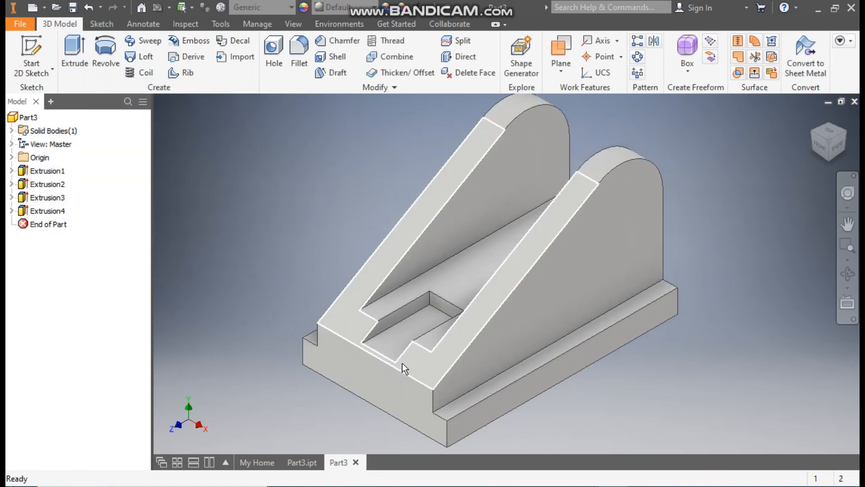
{"action": "left_click", "coordinate": [633, 258]}
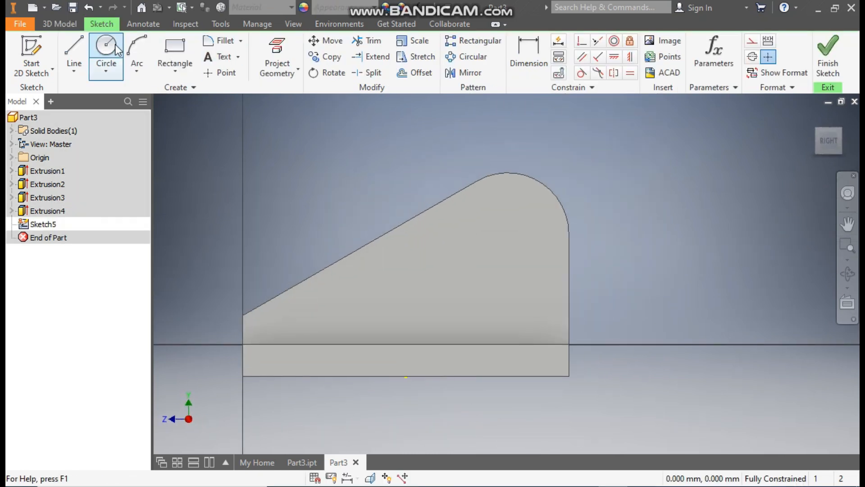
{"action": "left_click", "coordinate": [116, 49]}
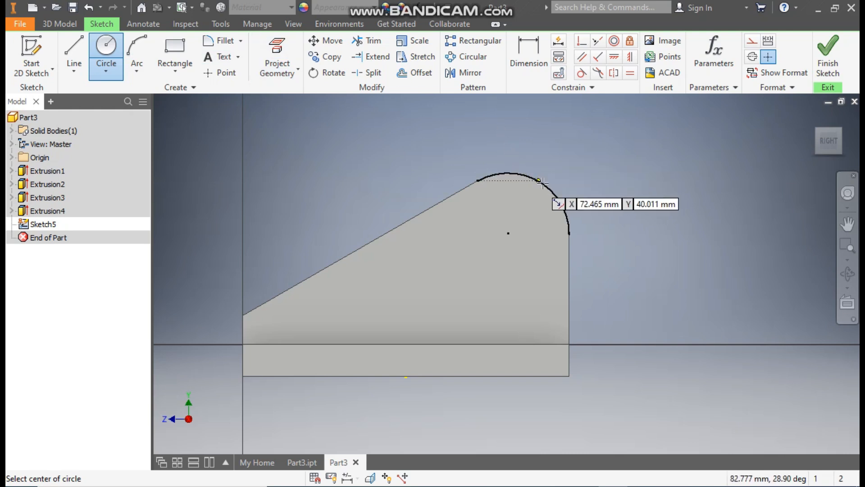
{"action": "left_click", "coordinate": [508, 233]}
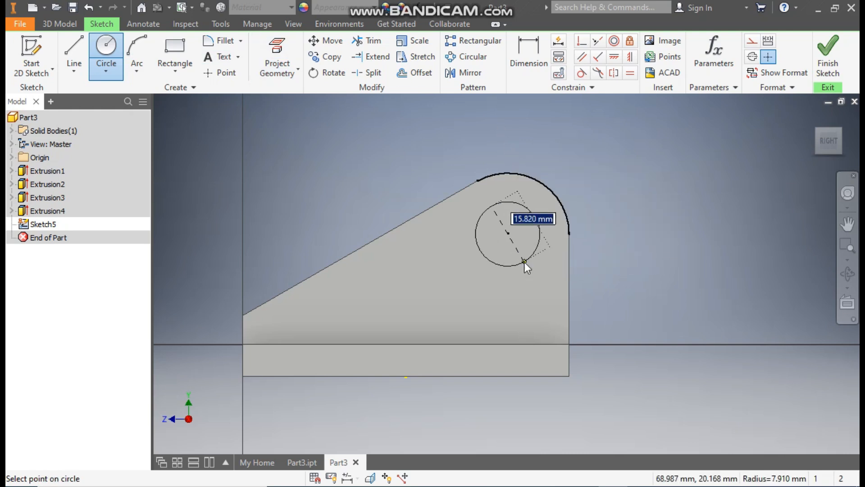
{"action": "type", "text": "15"}
{"action": "key", "text": "Return"}
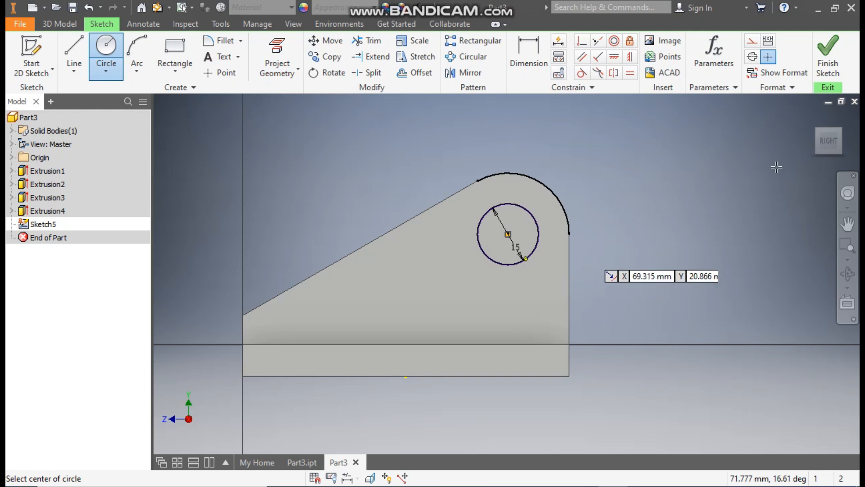
{"action": "left_click", "coordinate": [828, 55]}
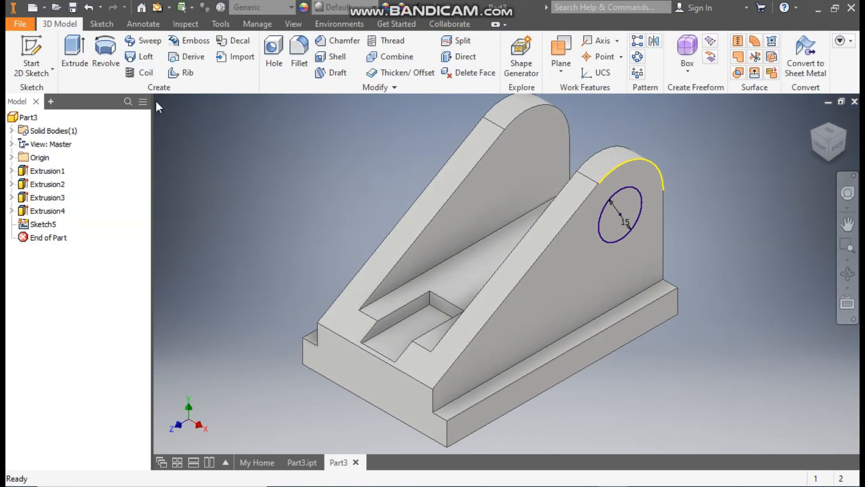
Cut the circle through both uprights using an Extrude with the All extent
{"action": "left_click", "coordinate": [76, 53]}
{"action": "middle_click_drag", "start_coordinate": [389, 178], "coordinate": [392, 212]}
{"action": "left_click", "coordinate": [183, 165]}
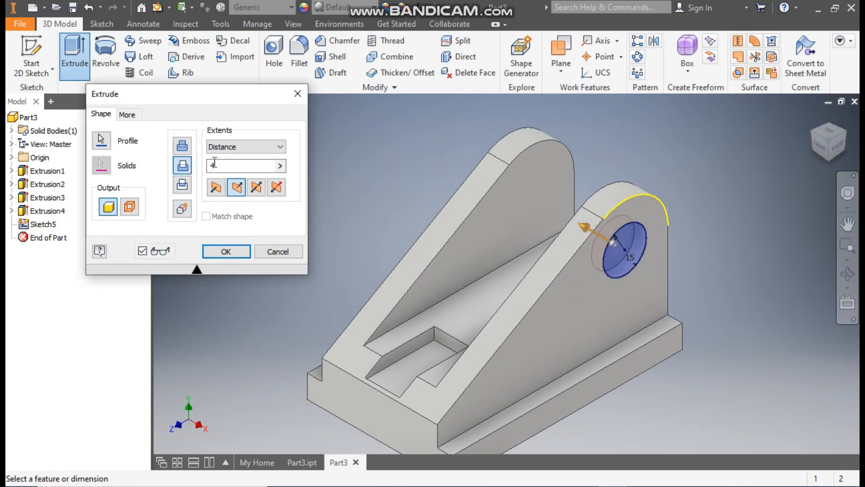
{"action": "left_click", "coordinate": [243, 147]}
{"action": "left_click", "coordinate": [221, 192]}
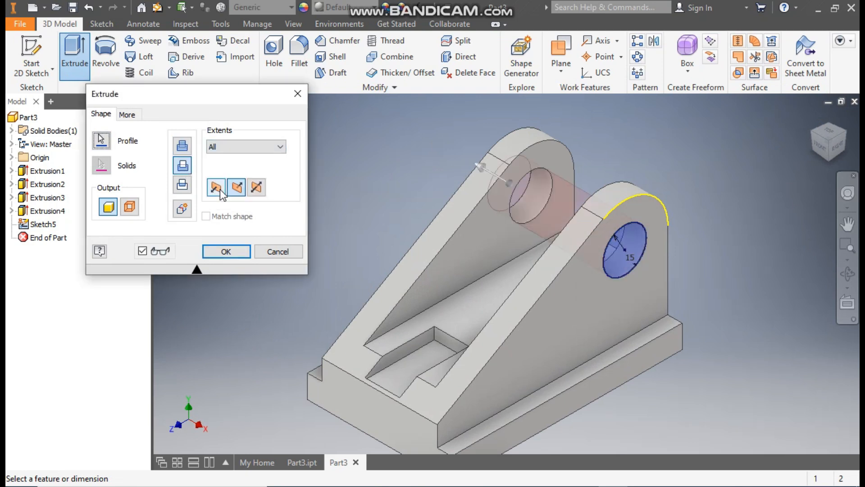
{"action": "left_click", "coordinate": [225, 251]}
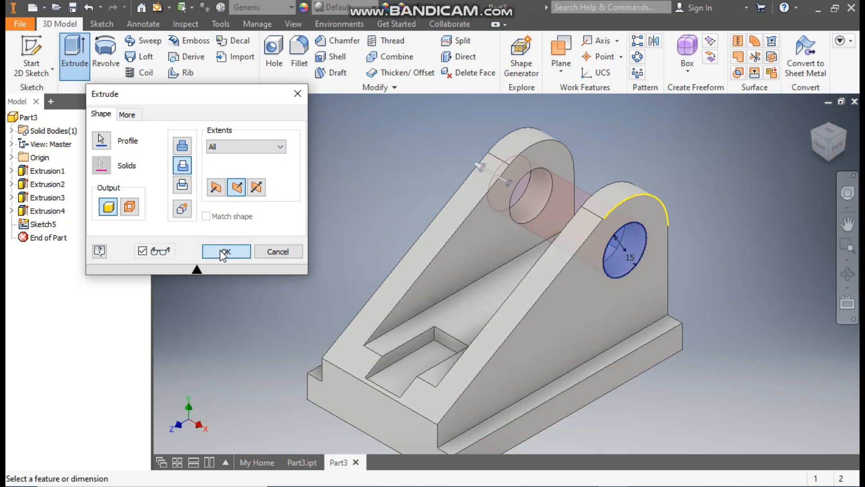
Fillet the two long edges where the uprights' outer faces meet the base ledges with a 2 mm radius
{"action": "middle_click_drag", "start_coordinate": [343, 212], "coordinate": [307, 196]}
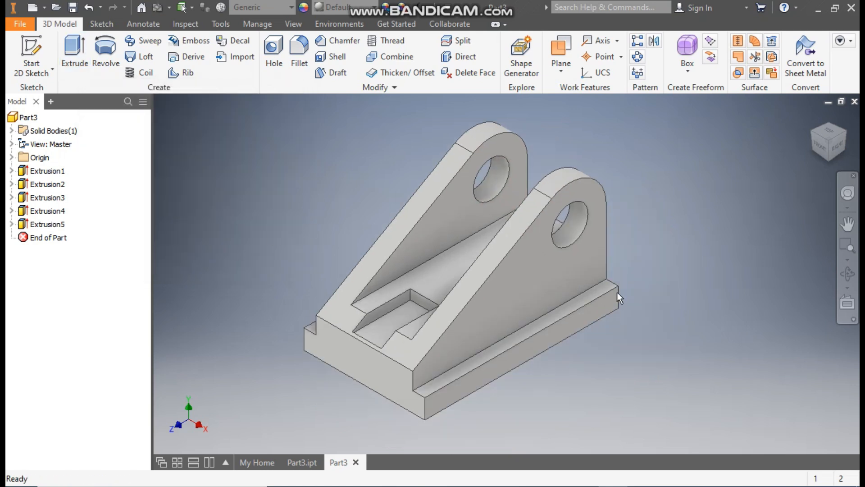
{"action": "left_click", "coordinate": [552, 312]}
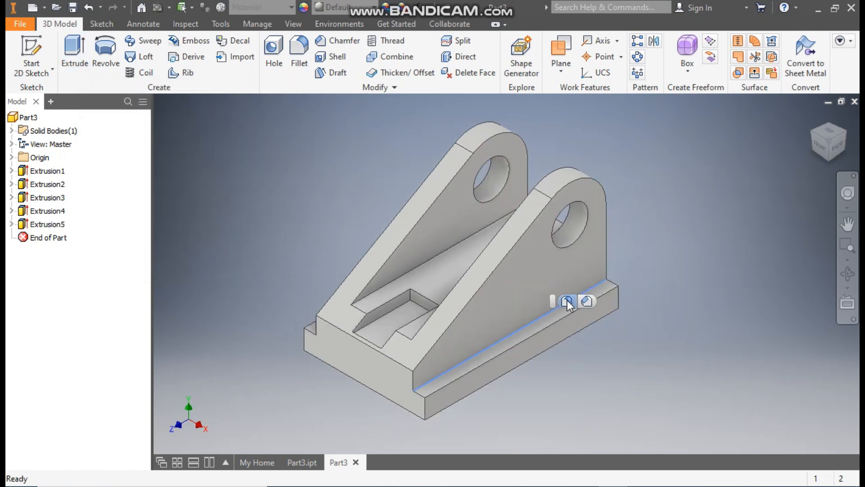
{"action": "left_click", "coordinate": [567, 301]}
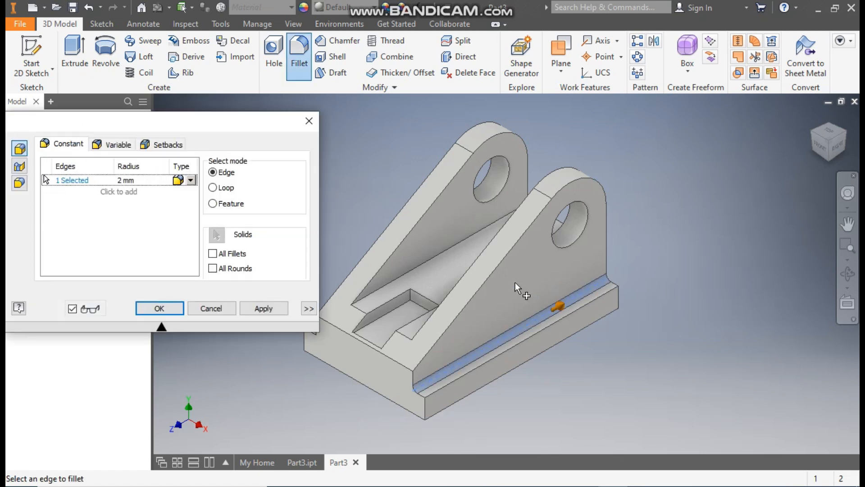
{"action": "left_click", "coordinate": [812, 137]}
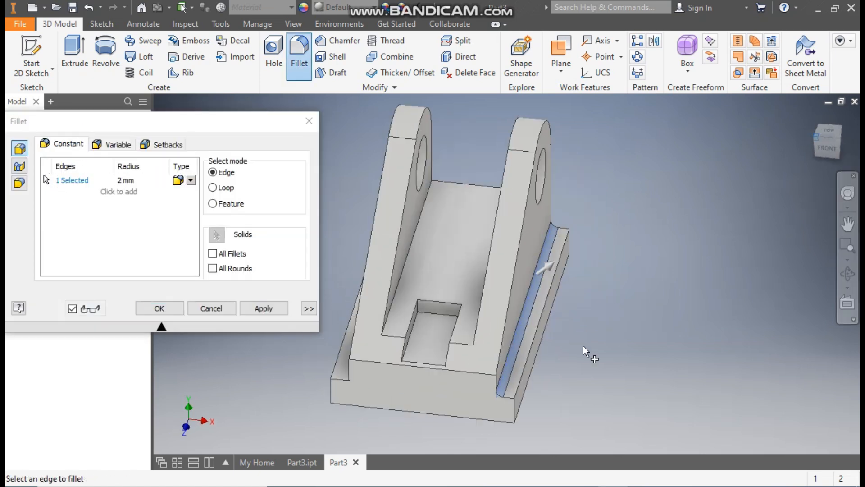
{"action": "left_click", "coordinate": [418, 365]}
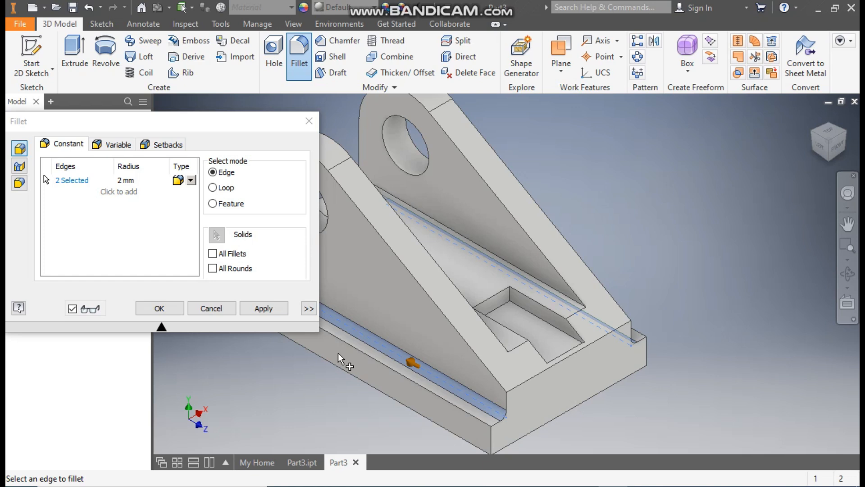
{"action": "left_click", "coordinate": [160, 308]}
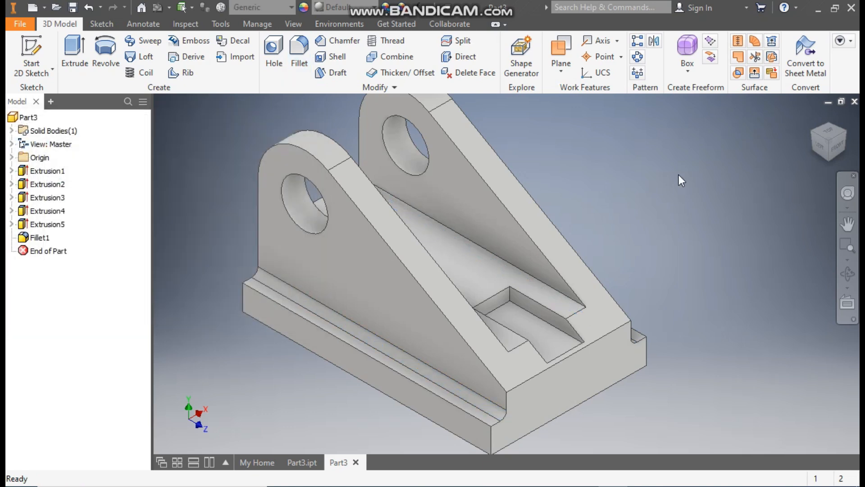
Apply the Chrome - Polished appearance from the Inventor Material Library to the whole bracket
{"action": "left_click", "coordinate": [811, 117]}
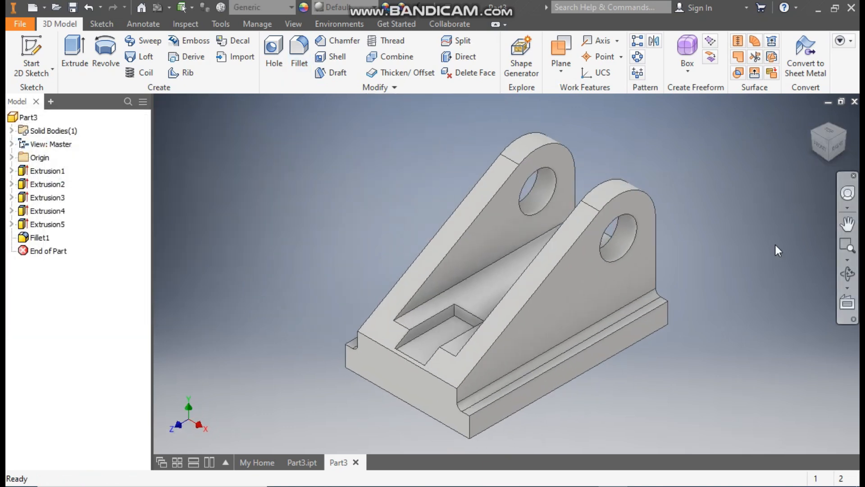
{"action": "left_click", "coordinate": [333, 7]}
{"action": "scroll", "coordinate": [367, 187], "scroll_direction": "up", "scroll_amount": 1}
{"action": "scroll", "coordinate": [367, 187], "scroll_direction": "up", "scroll_amount": 6}
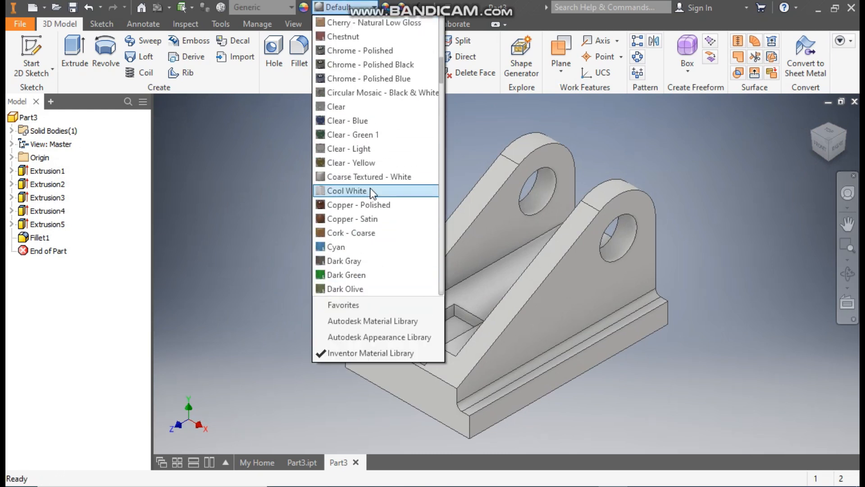
{"action": "left_click", "coordinate": [377, 54]}
Compare the bracket with the model in the open document Part3.ipt, and return to the Part3 document
{"action": "middle_click_drag", "start_coordinate": [365, 194], "coordinate": [380, 202]}
{"action": "left_click", "coordinate": [302, 460]}
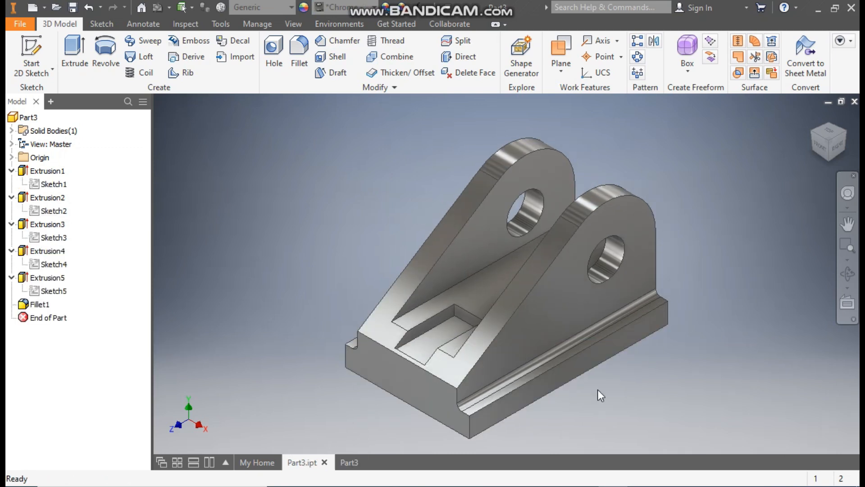
{"action": "left_click", "coordinate": [350, 462]}
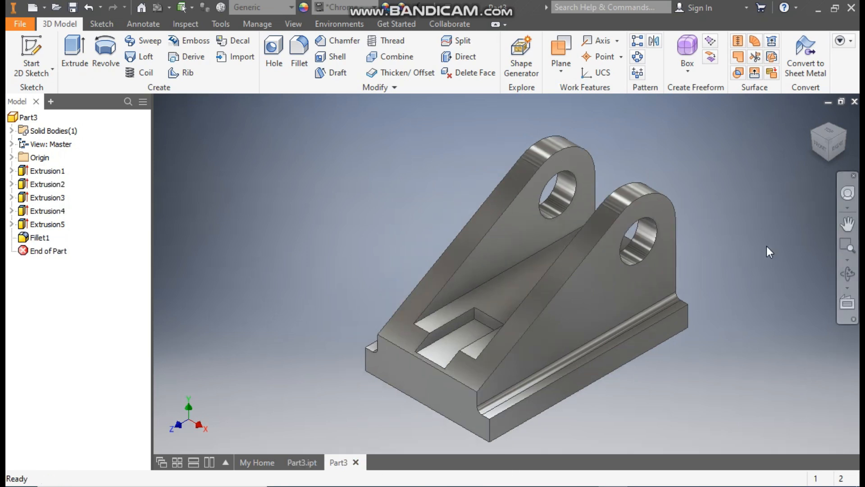